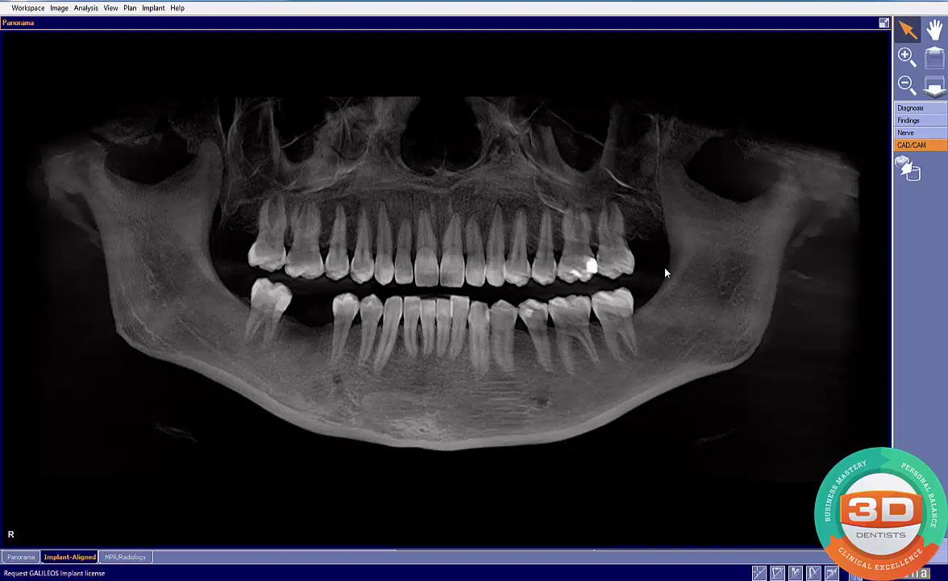
- Examine the roots of the root-canal-treated molar on the right mandibular radiograph
mouse_move(154, 571)
click(305, 533)
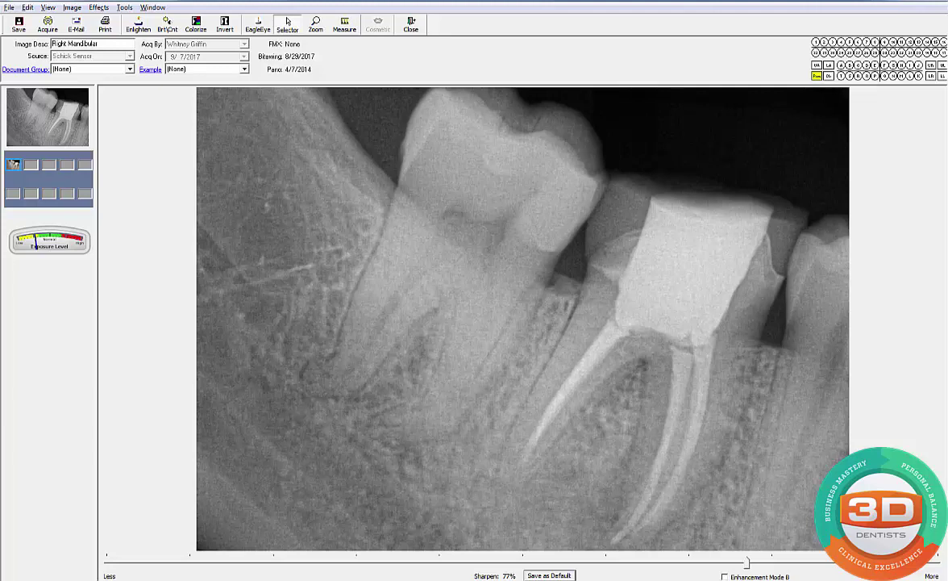
mouse_move(635, 436)
mouse_down()
mouse_move(576, 507)
mouse_move(562, 550)
mouse_move(617, 557)
mouse_move(698, 493)
mouse_move(714, 459)
mouse_up()
mouse_move(503, 434)
mouse_down()
mouse_move(508, 526)
mouse_move(579, 462)
mouse_move(582, 482)
mouse_up()
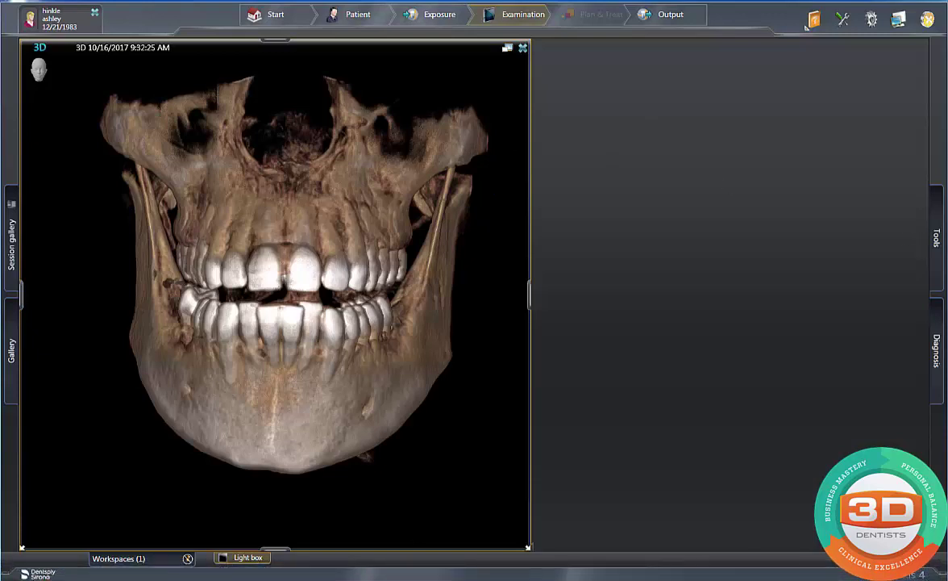
- Open the 3D scan in GALILEOS Implant and move the slicing window over the missing lower right first molar
click(934, 230)
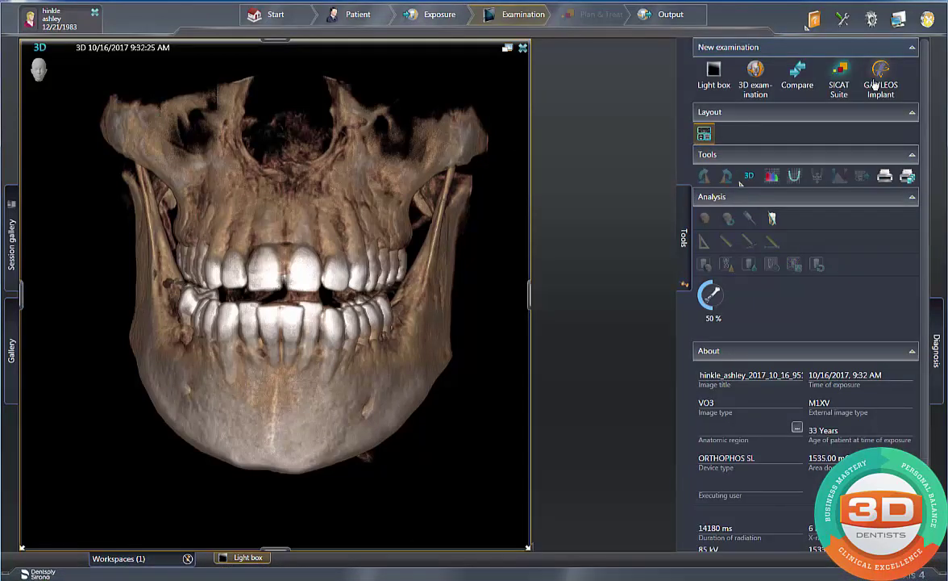
click(876, 84)
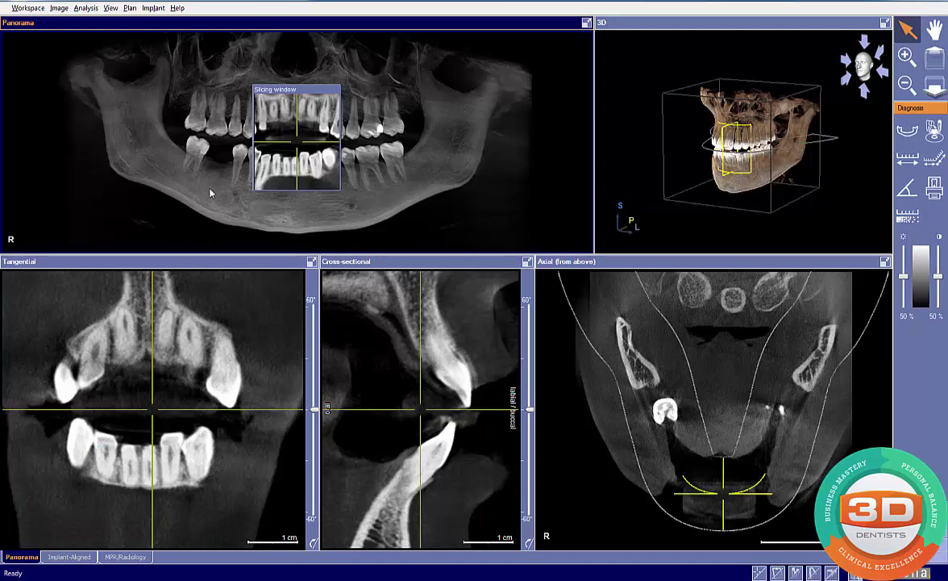
click(212, 176)
- Examine the bone at the lower right first molar site in the tangential, cross-sectional and axial slices
click(363, 440)
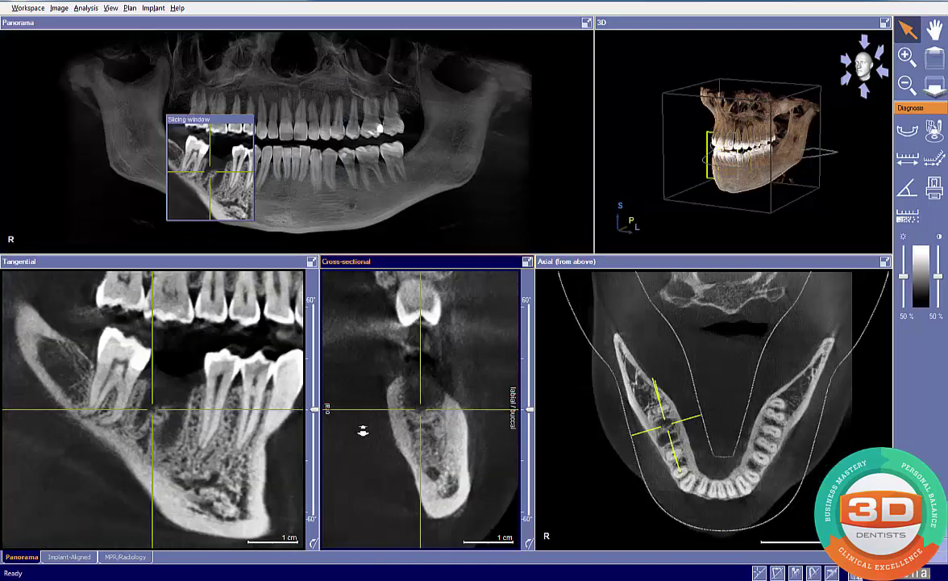
drag(360, 442, 359, 448)
drag(165, 461, 170, 449)
scroll(170, 448, up, 3)
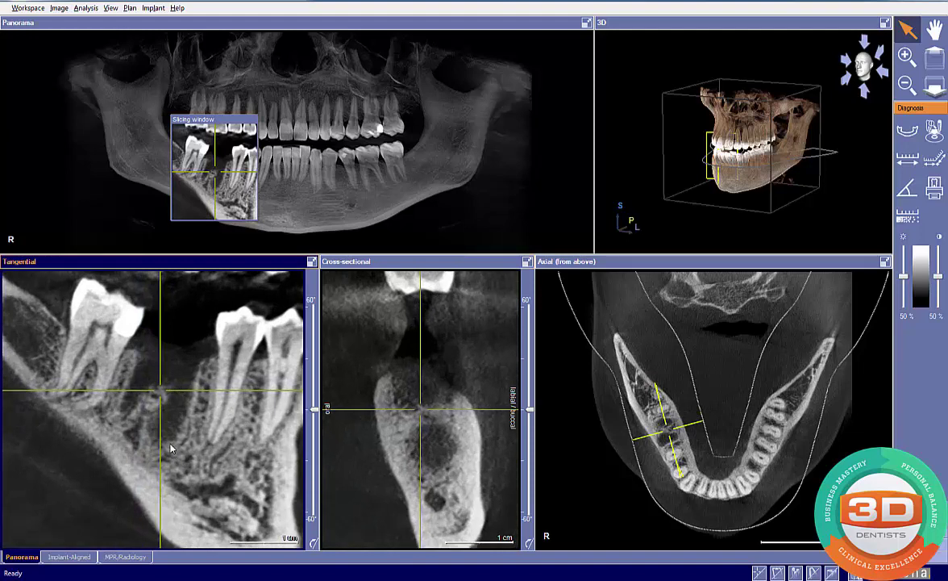
click(422, 453)
mouse_move(562, 446)
mouse_down()
mouse_move(564, 429)
mouse_move(566, 450)
mouse_up()
scroll(568, 454, up, 4)
scroll(568, 456, up, 3)
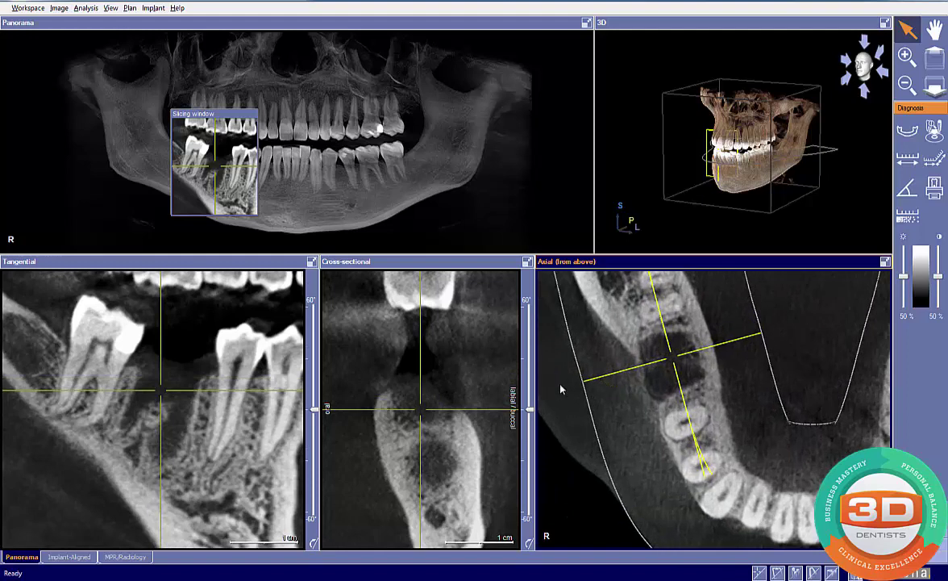
drag(480, 383, 474, 353)
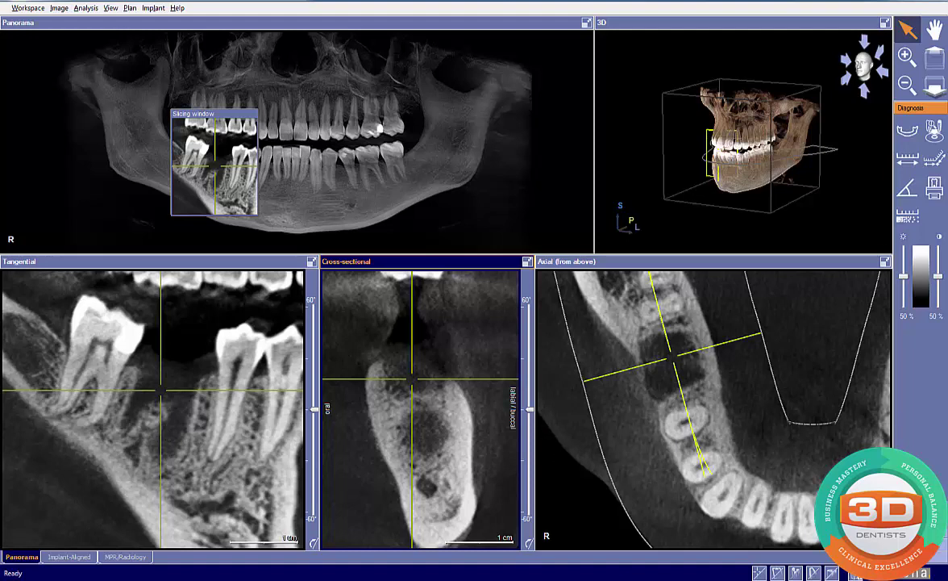
- Load the CAD/CAM file ashkin.ssi from the Desktop, inspect the impression preview and proceed to registration
click(919, 529)
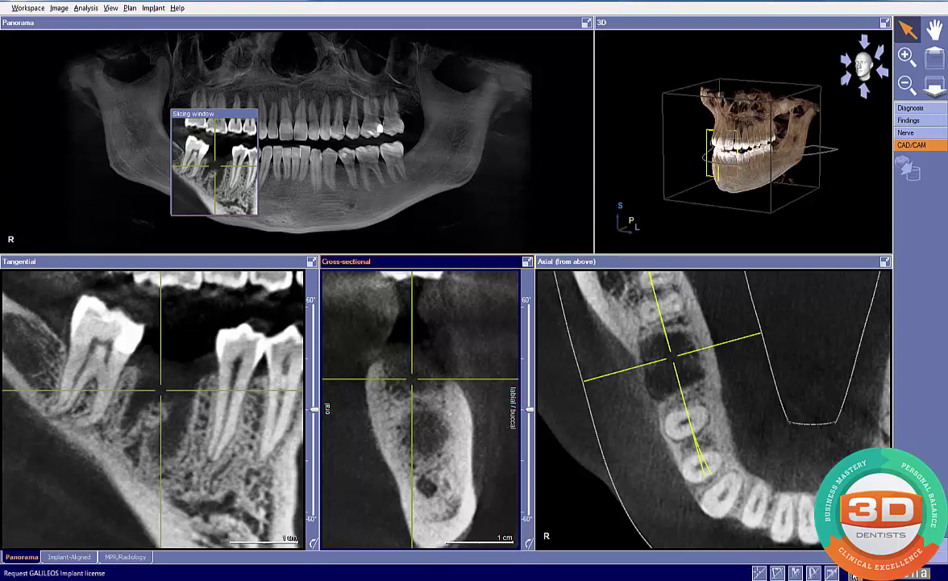
click(909, 168)
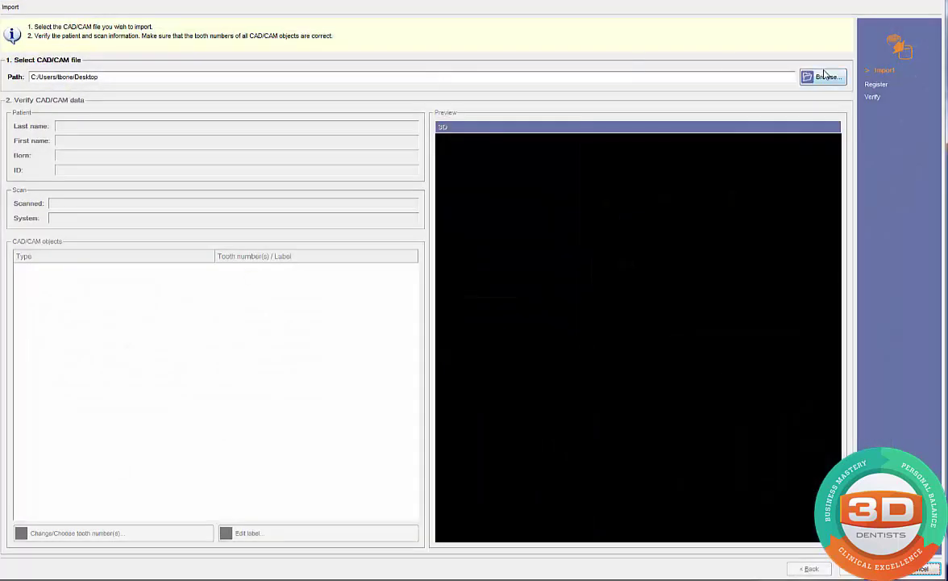
click(817, 79)
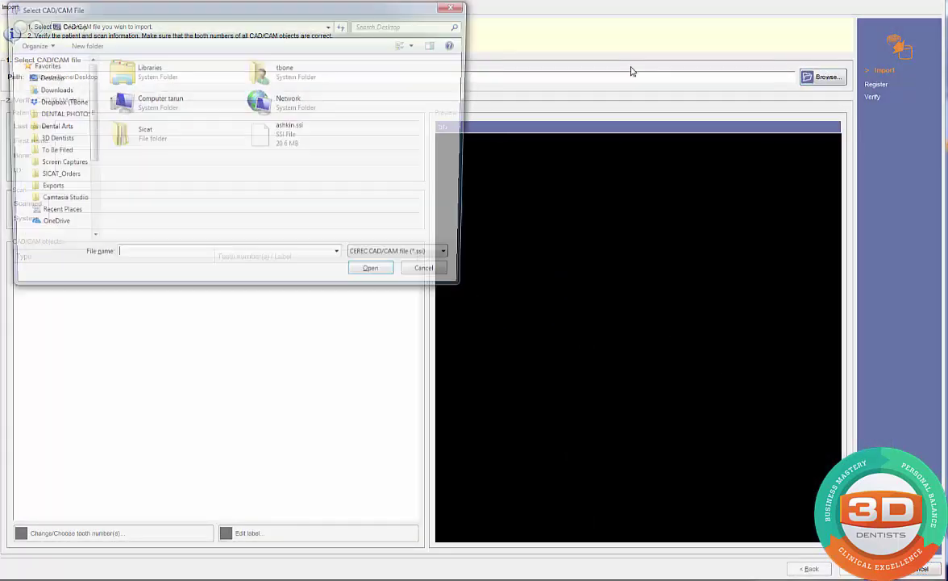
double_click(274, 135)
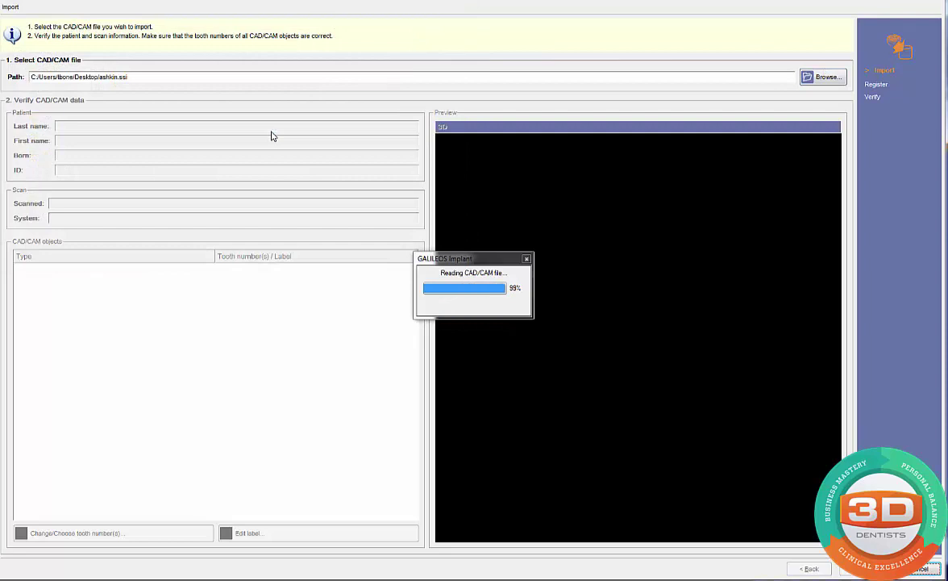
click(633, 375)
drag(633, 375, 599, 393)
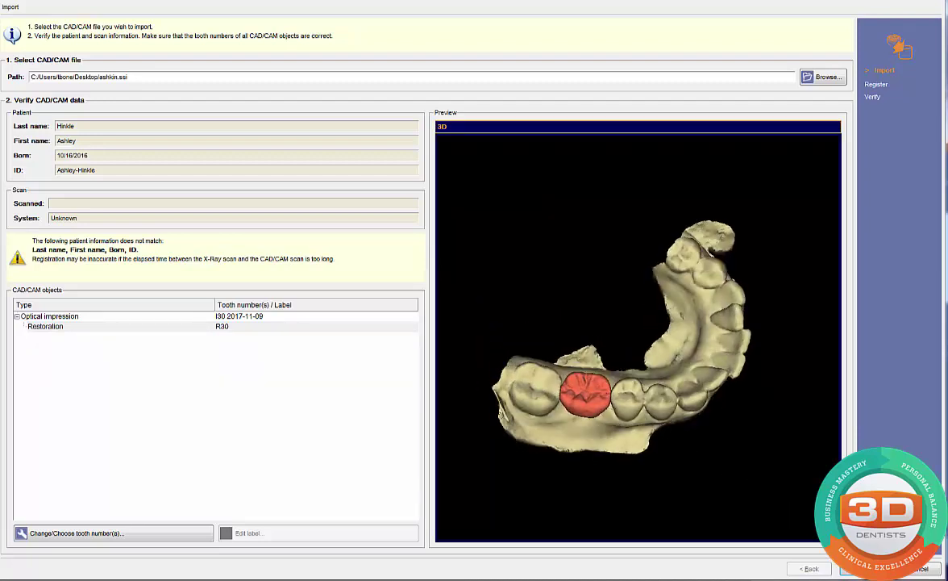
click(860, 568)
- Register the optical impression with matching reference points on the lower right second molar, lower right first premolar and a lower left incisor, checking the alignment
drag(204, 278, 175, 309)
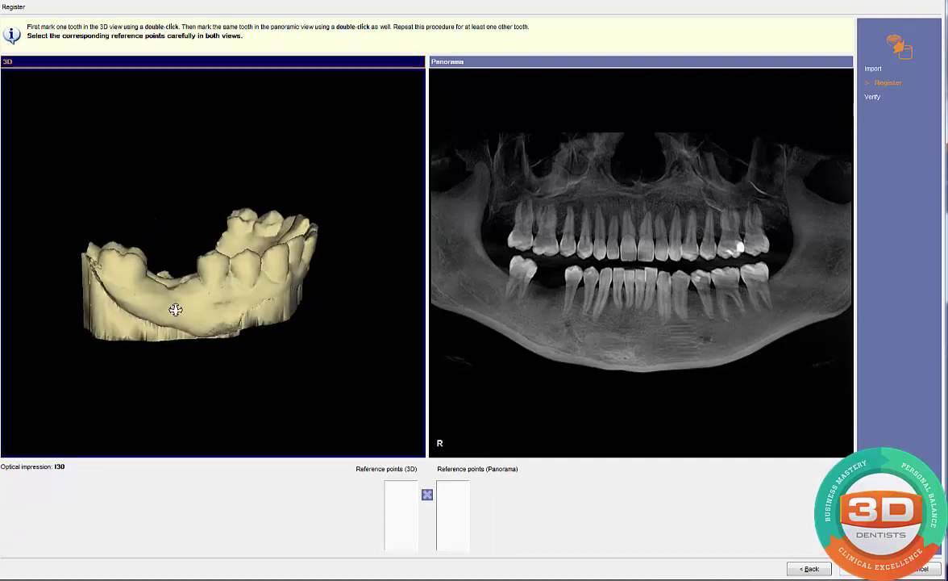
double_click(117, 263)
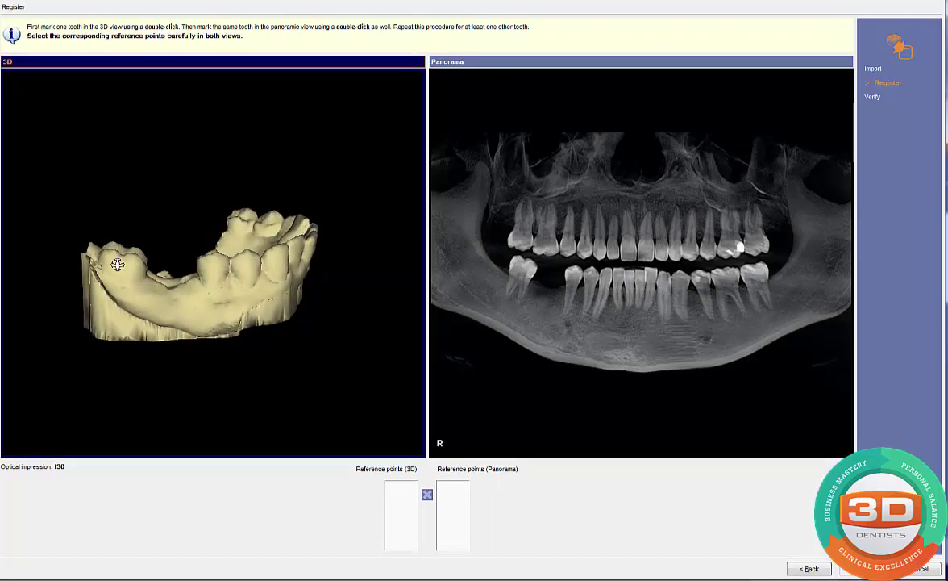
double_click(527, 263)
double_click(246, 261)
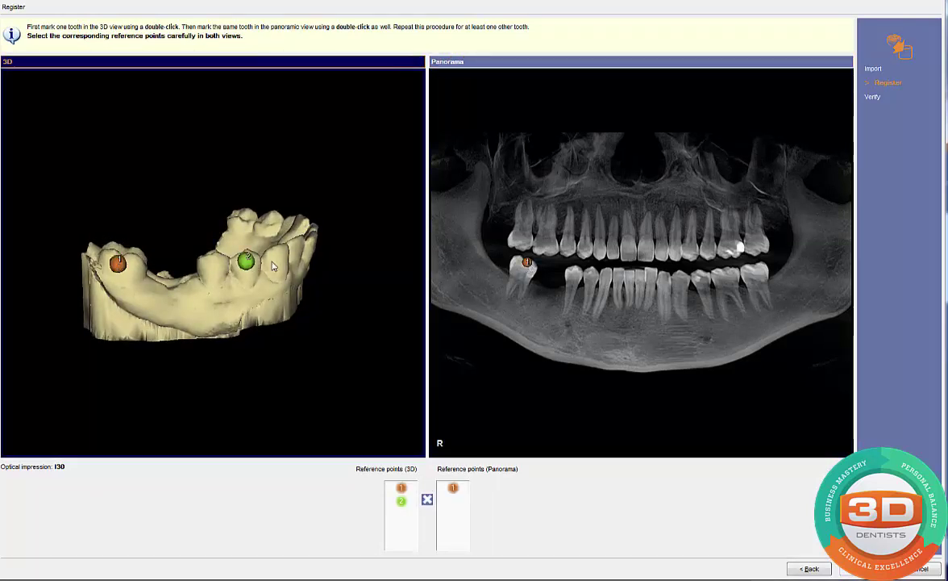
double_click(591, 276)
drag(269, 263, 114, 278)
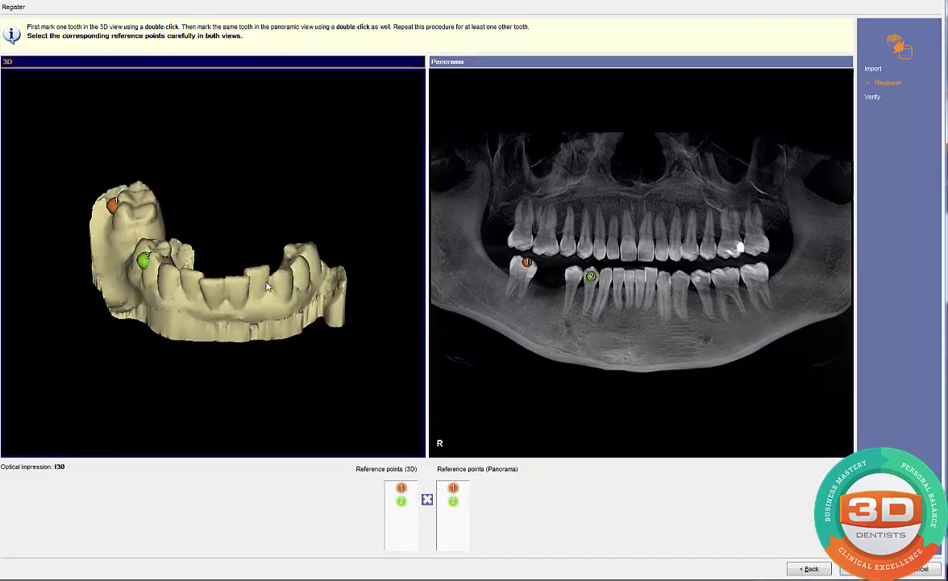
double_click(266, 281)
double_click(650, 275)
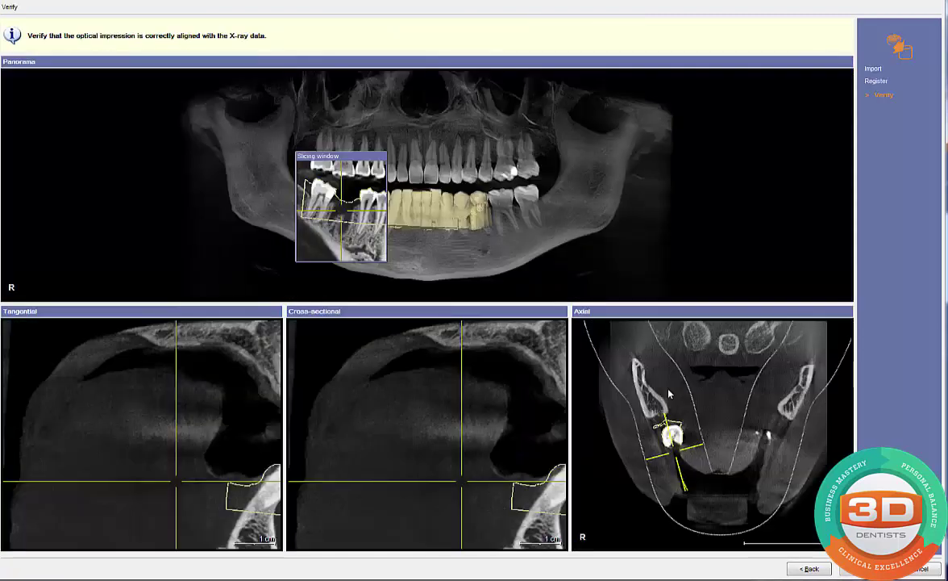
scroll(704, 462, up, 3)
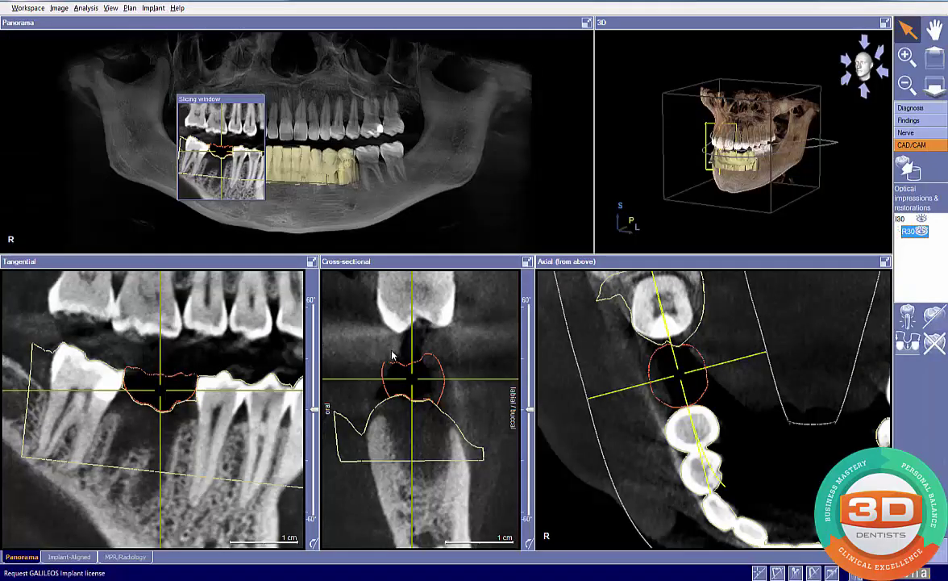
- Start inserting an implant at position 30 and choose the BioHorizons - Tapered Internal Plus Laser-Lok implant line
drag(721, 187, 733, 165)
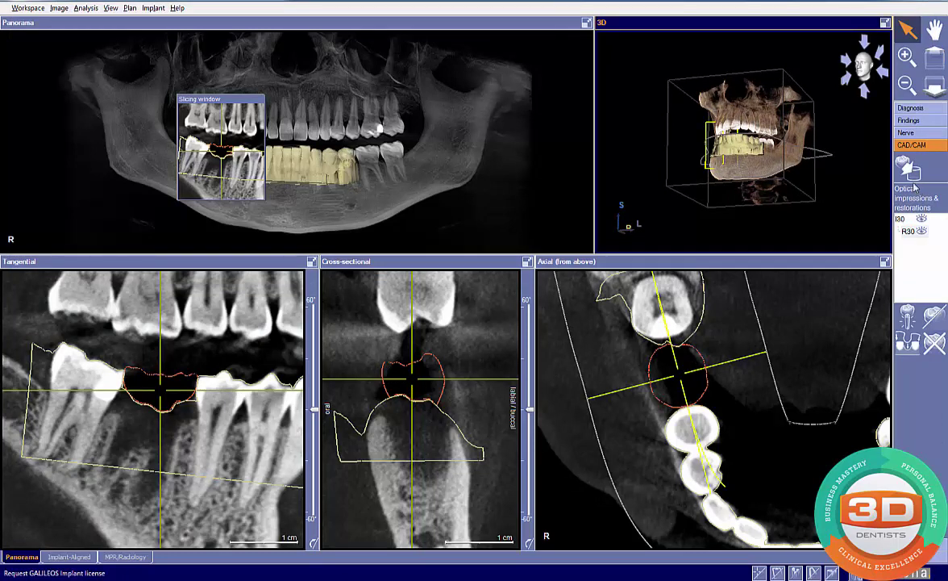
click(907, 317)
click(491, 200)
click(491, 200)
click(491, 200)
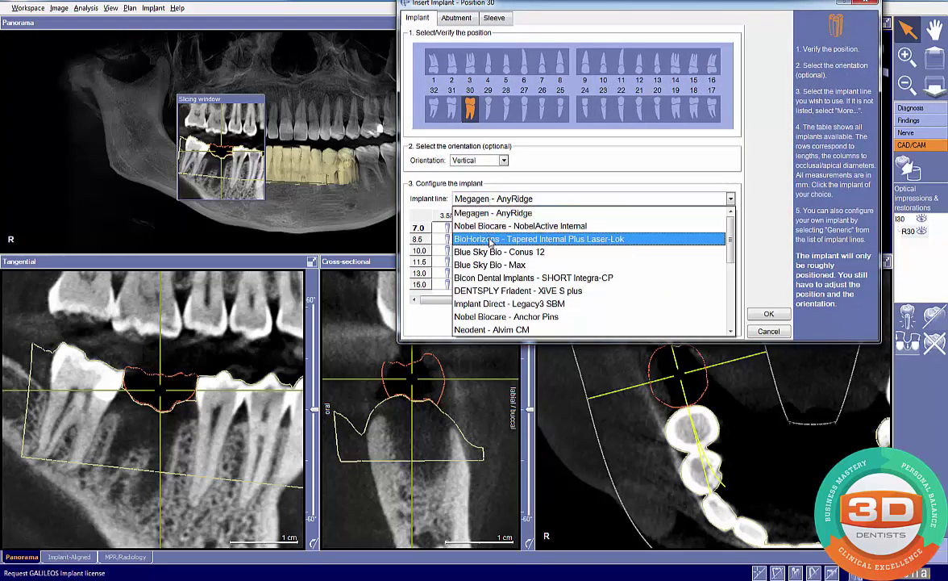
click(490, 239)
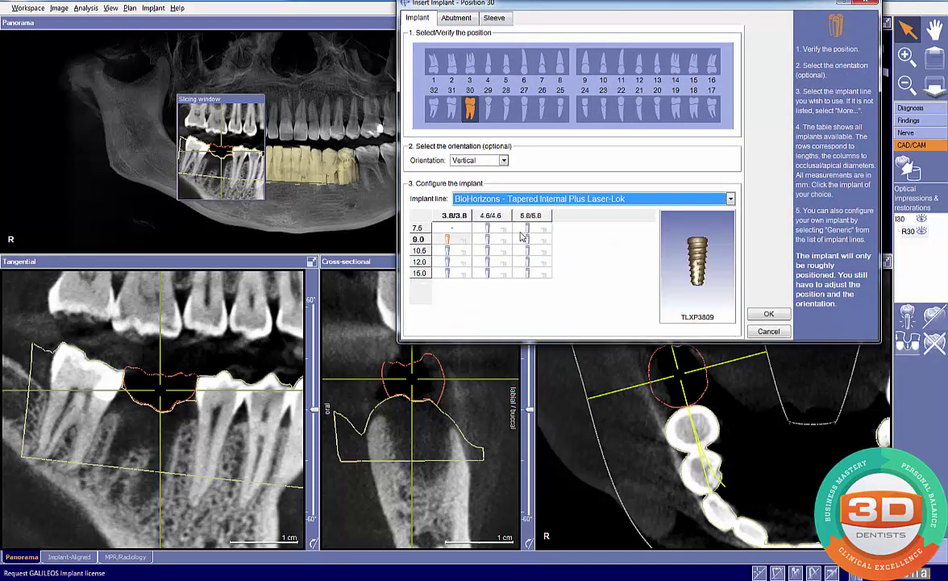
click(511, 201)
click(511, 201)
- Choose the 5.8/5.8 implant with a length of 10.5 mm, inspect its preview and insert it
click(529, 250)
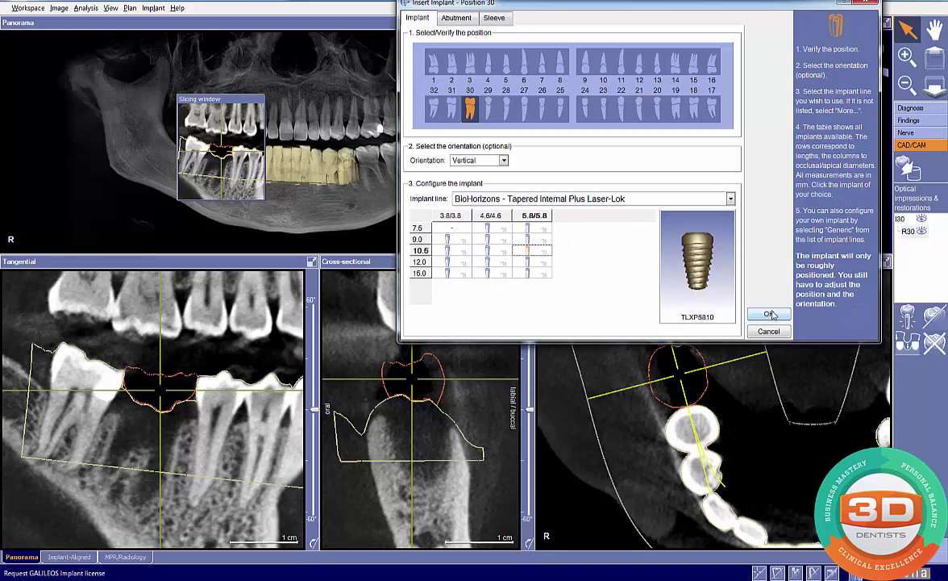
drag(711, 255, 663, 282)
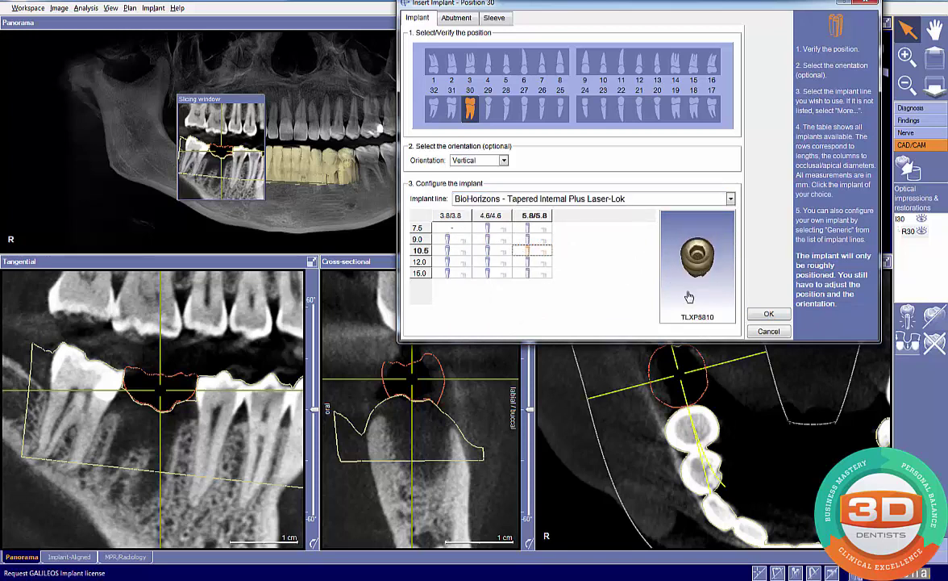
click(770, 311)
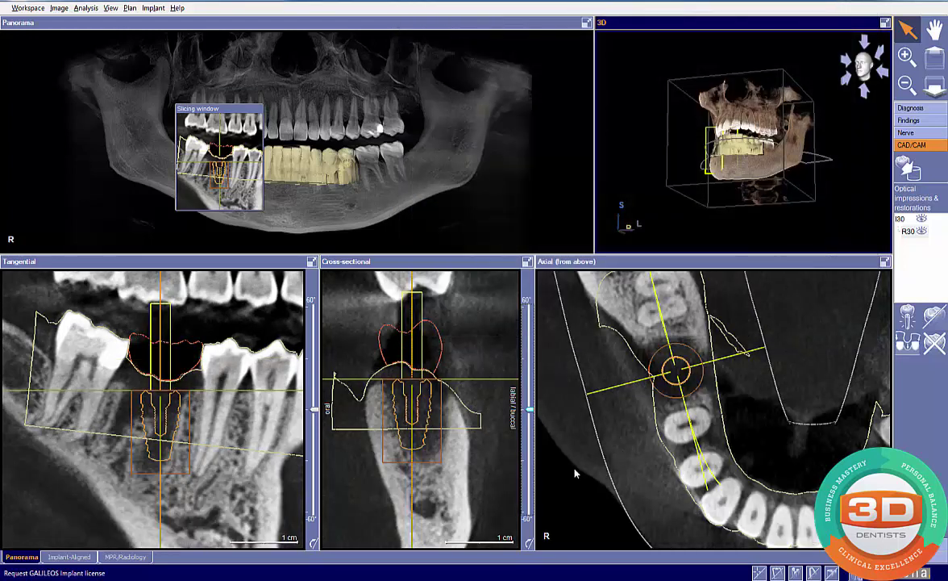
- Switch to the implant-aligned views and tilt the implant in the tangential slice to suit the neighbouring teeth
click(69, 556)
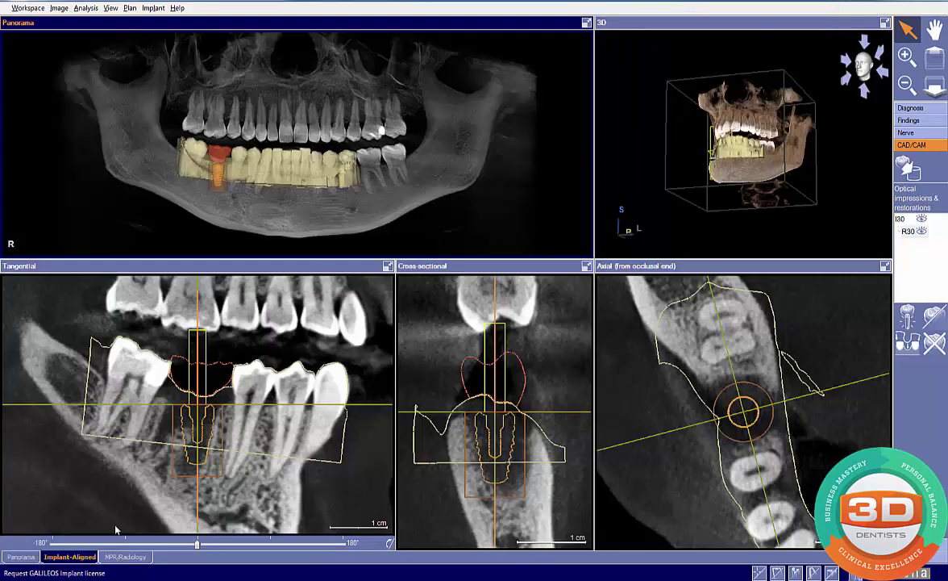
drag(556, 388, 553, 369)
scroll(553, 373, down, 1)
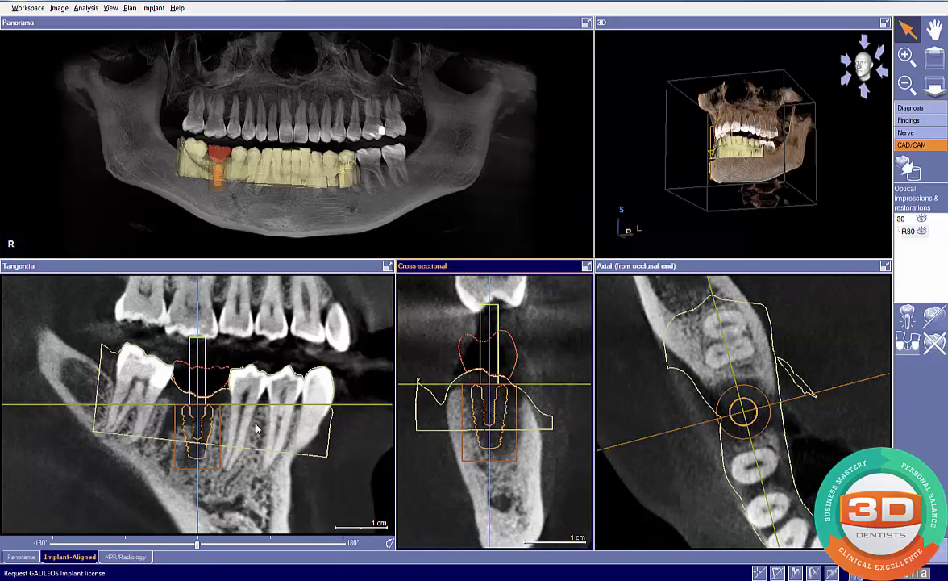
drag(261, 465, 264, 448)
scroll(264, 453, down, 1)
scroll(264, 454, up, 2)
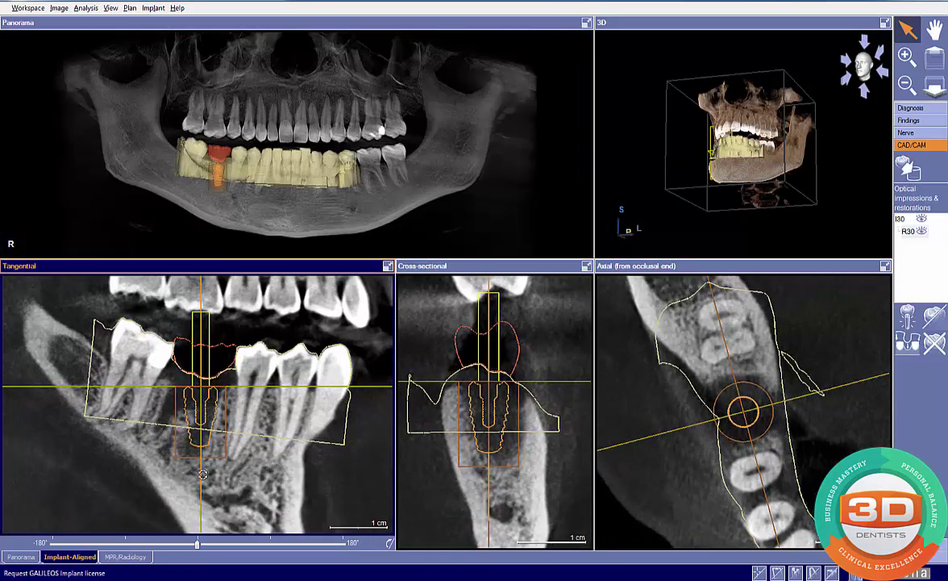
drag(199, 475, 187, 468)
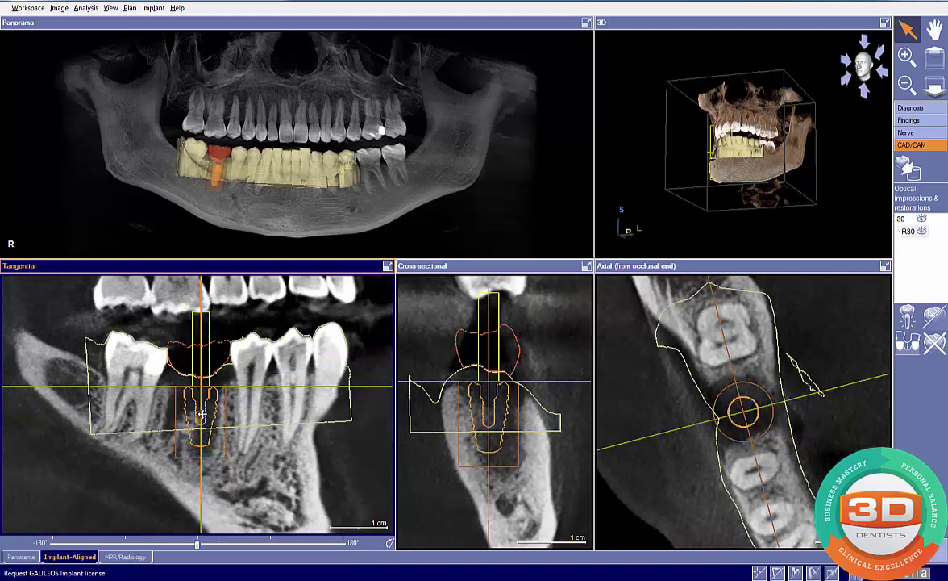
- Shift the implant slightly backward and deeper into the bone, and adjust its tilt in the cross-sectional slice
drag(202, 419, 194, 425)
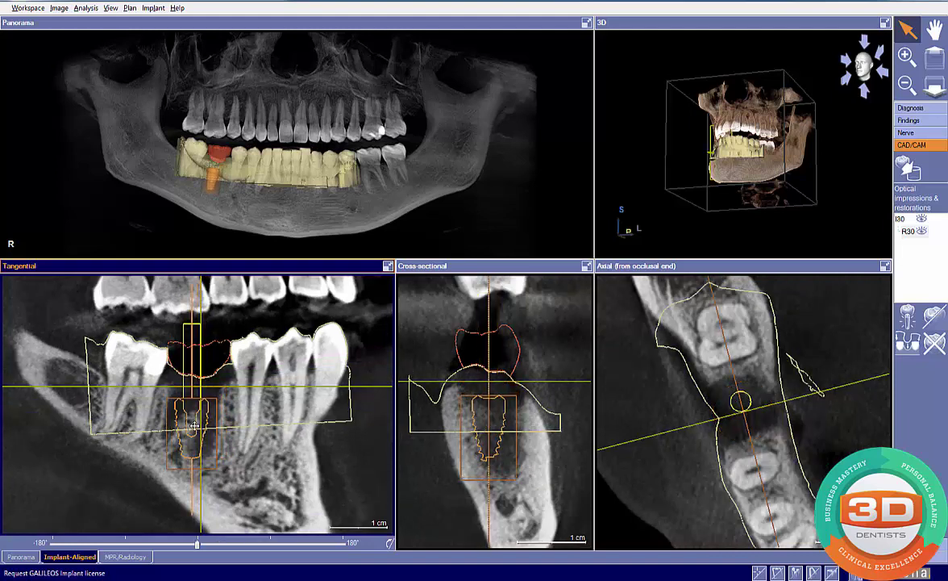
drag(488, 476, 499, 476)
drag(626, 479, 626, 429)
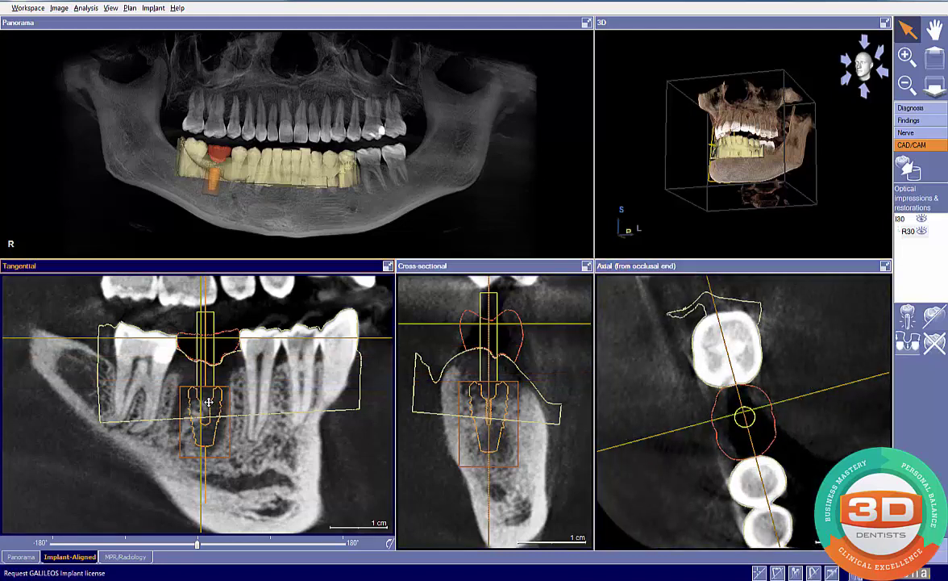
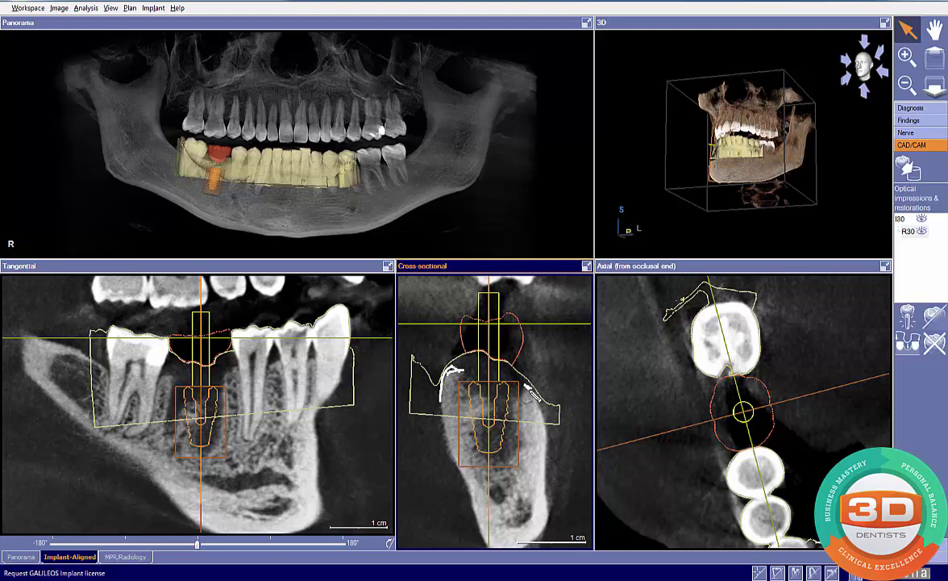
mouse_move(451, 369)
mouse_down()
mouse_move(530, 394)
mouse_move(455, 367)
mouse_move(513, 378)
mouse_move(530, 389)
mouse_move(463, 369)
mouse_up()
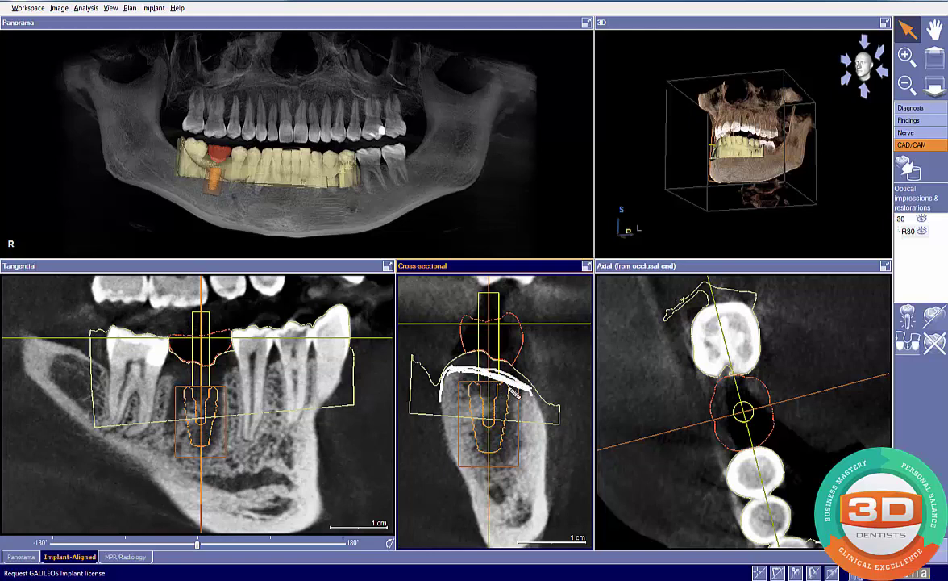
key(Escape)
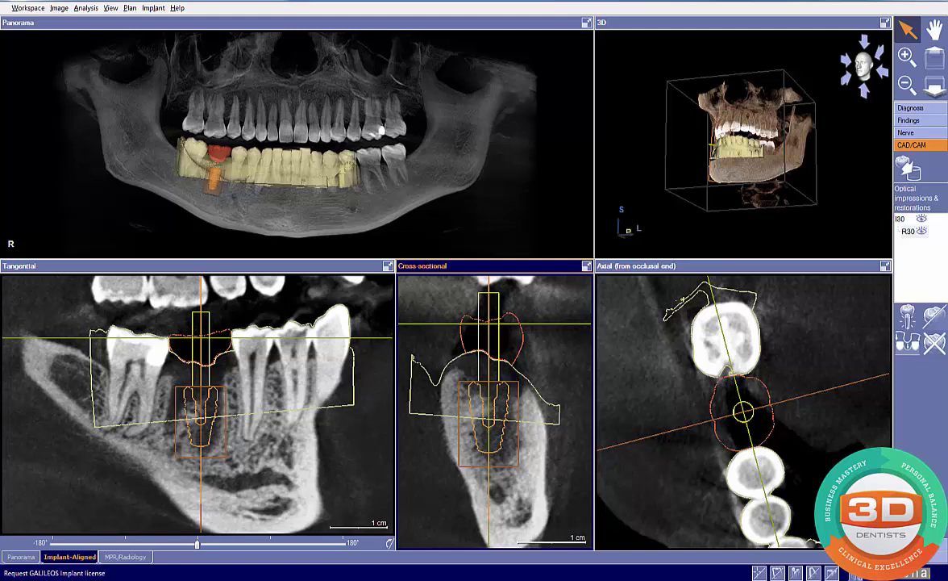
mouse_move(502, 382)
mouse_down()
mouse_move(516, 359)
mouse_move(472, 367)
mouse_move(464, 337)
mouse_up()
key(Escape)
drag(234, 477, 236, 460)
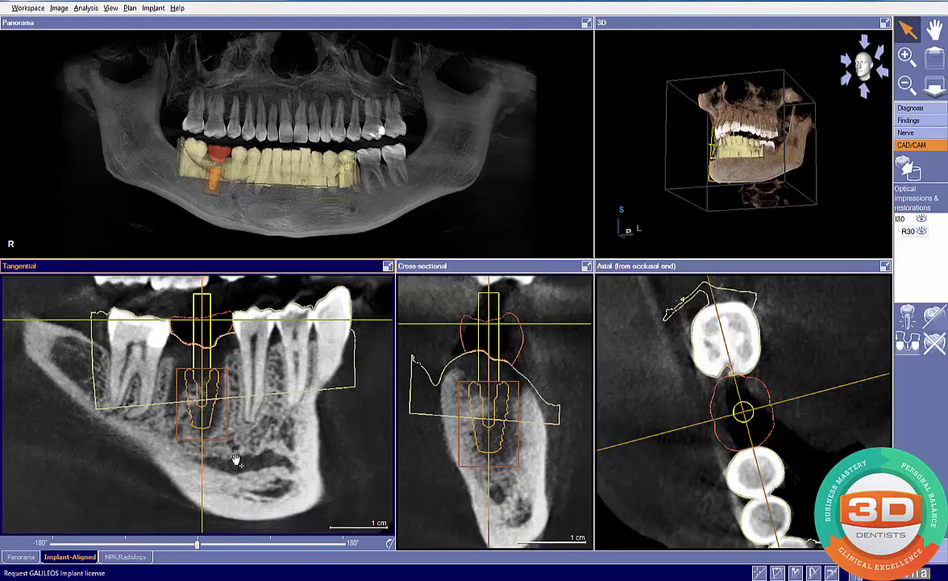
- Rotate the tangential slice around the implant, sketch temporary outlines of the socket and the bone below it in both vertical slices, and clear them
scroll(216, 422, up, 4)
drag(199, 546, 185, 546)
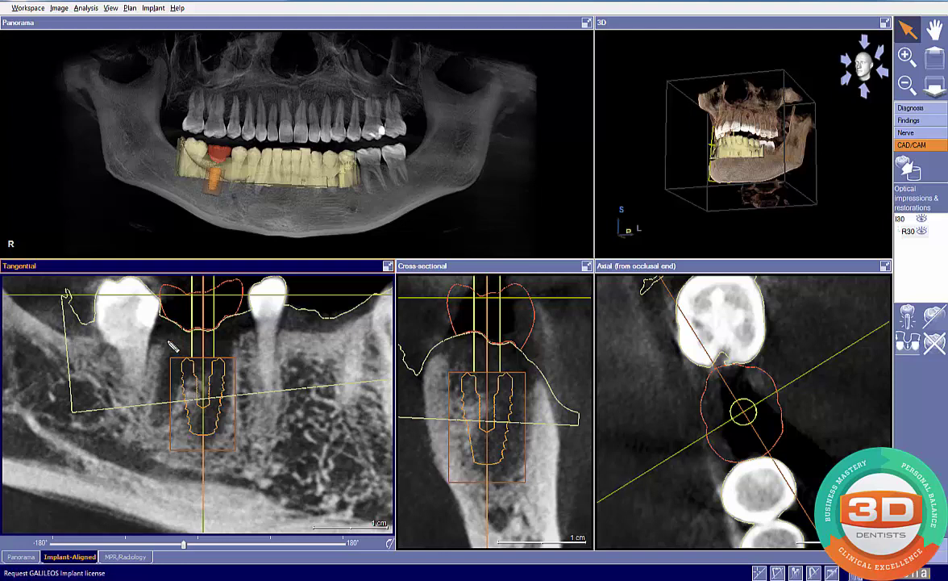
mouse_move(163, 374)
mouse_down()
mouse_move(155, 419)
mouse_move(171, 393)
mouse_move(199, 379)
mouse_move(201, 424)
mouse_move(214, 442)
mouse_move(241, 334)
mouse_move(252, 330)
mouse_up()
mouse_move(159, 336)
mouse_down()
mouse_move(171, 337)
mouse_move(152, 335)
mouse_up()
mouse_move(442, 353)
mouse_down()
mouse_move(481, 403)
mouse_move(475, 451)
mouse_move(486, 483)
mouse_move(520, 461)
mouse_move(547, 387)
mouse_up()
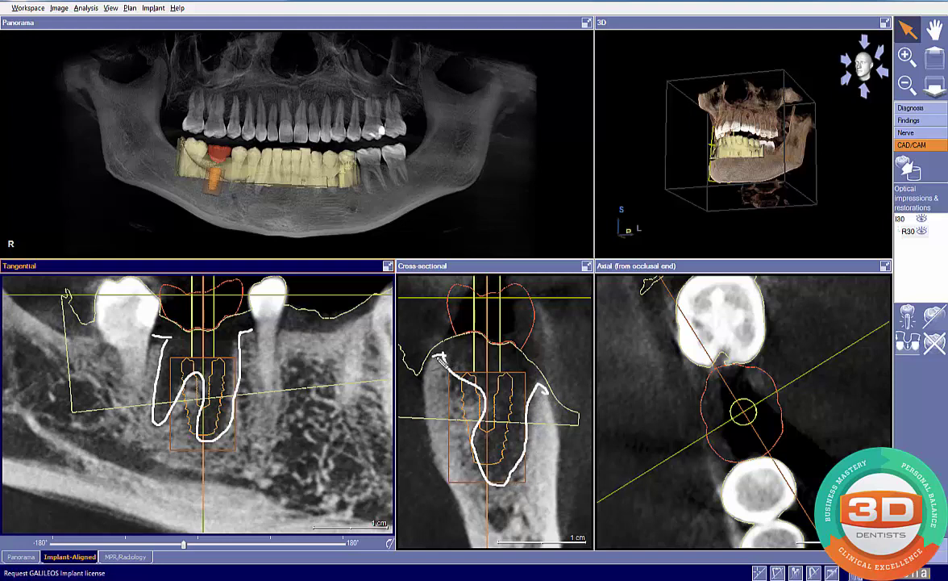
mouse_move(49, 423)
mouse_down()
mouse_move(187, 476)
mouse_move(273, 488)
mouse_move(80, 439)
mouse_move(234, 487)
mouse_move(144, 458)
mouse_move(182, 449)
mouse_move(231, 456)
mouse_up()
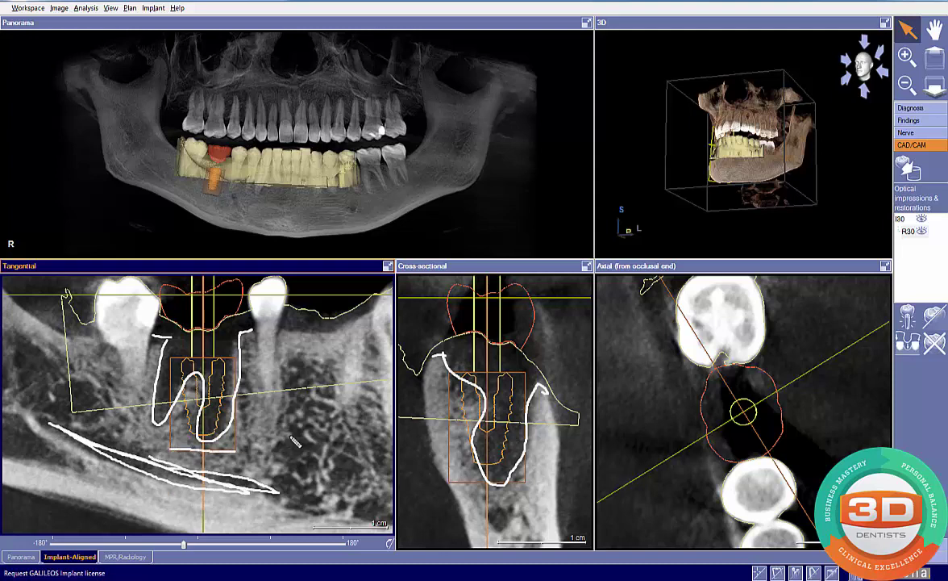
key(Escape)
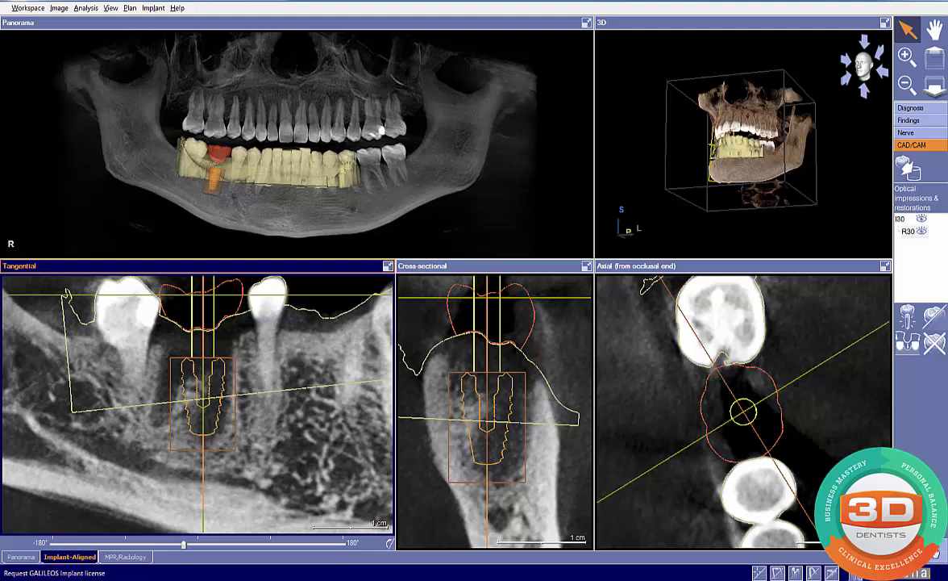
- Set the length of the implant at position 30 to 12.0 mm and inspect it in the enlarged tangential slice
click(919, 543)
click(913, 330)
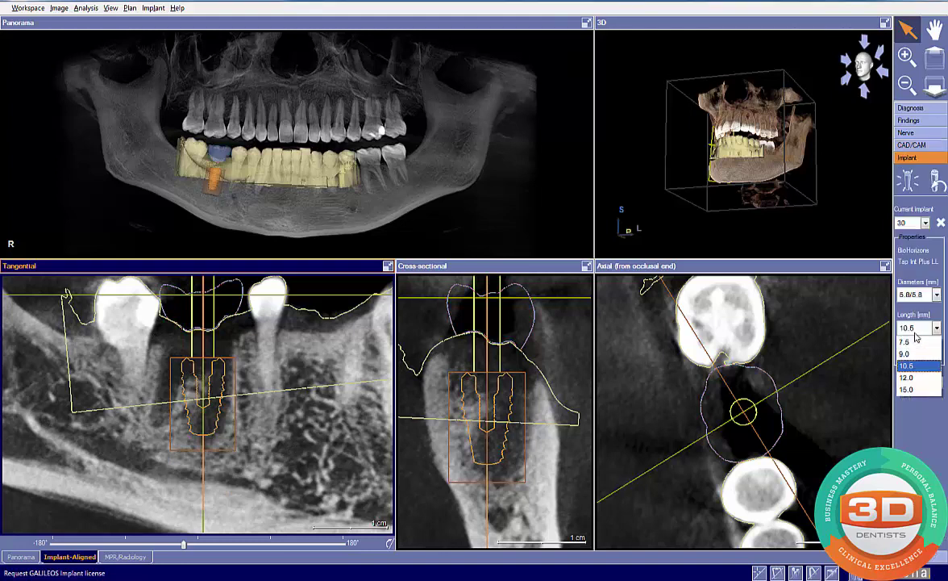
click(908, 378)
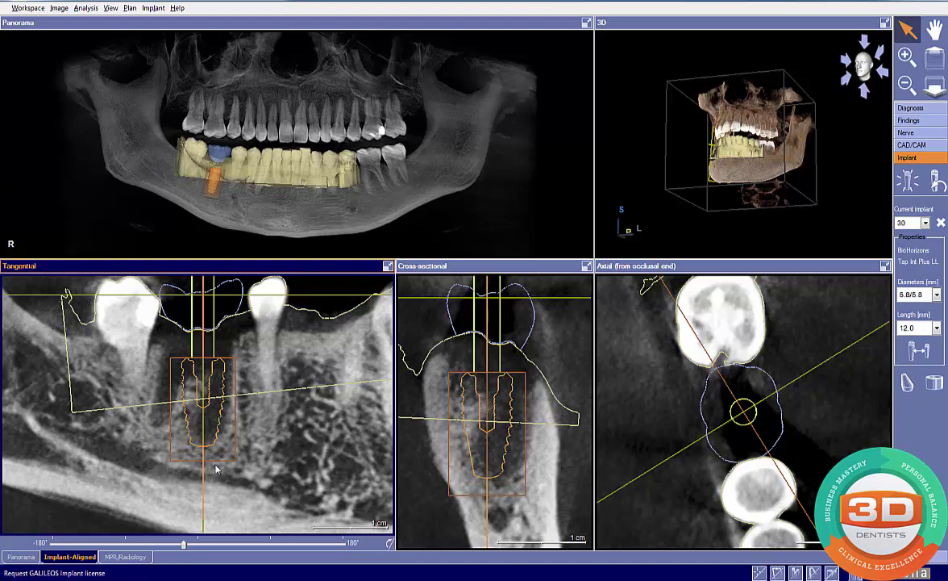
click(388, 265)
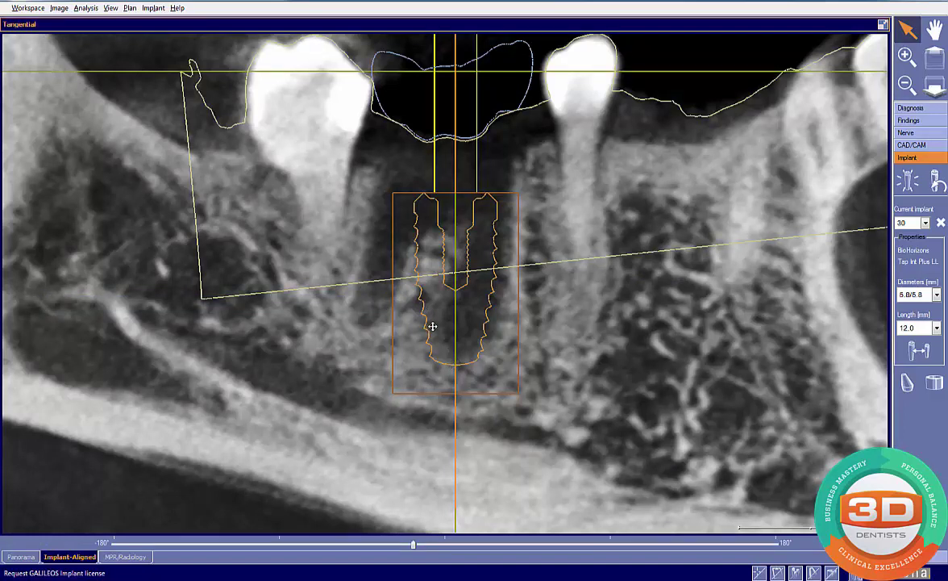
click(883, 25)
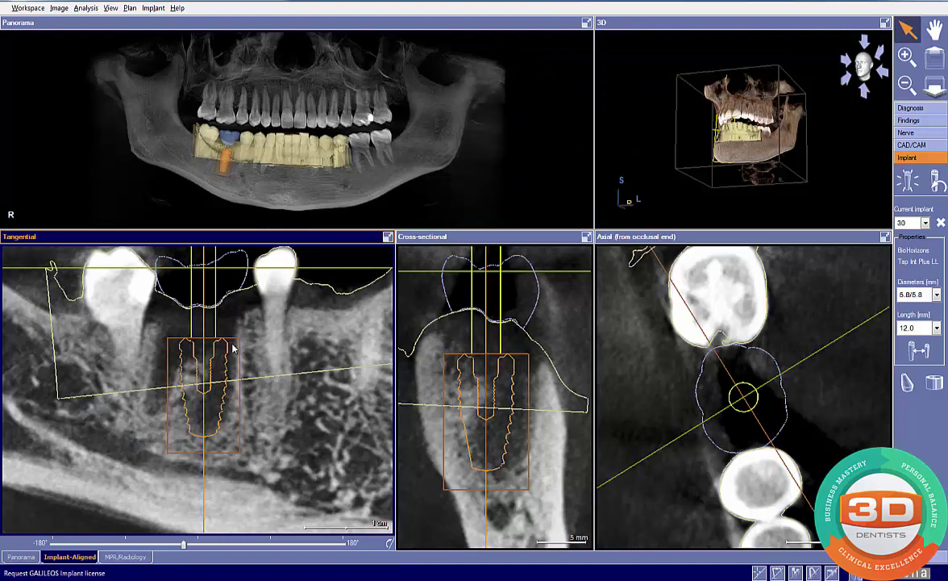
- Reset the tangential slice's rotation, tilt the implant's tip toward the rear molar and shift the implant slightly backward
scroll(263, 433, down, 3)
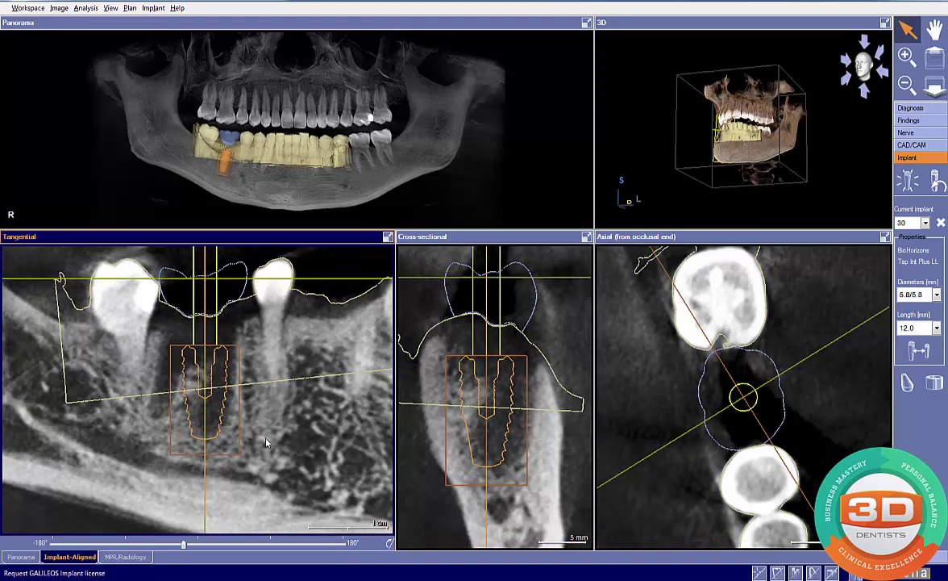
middle_drag(285, 401, 281, 419)
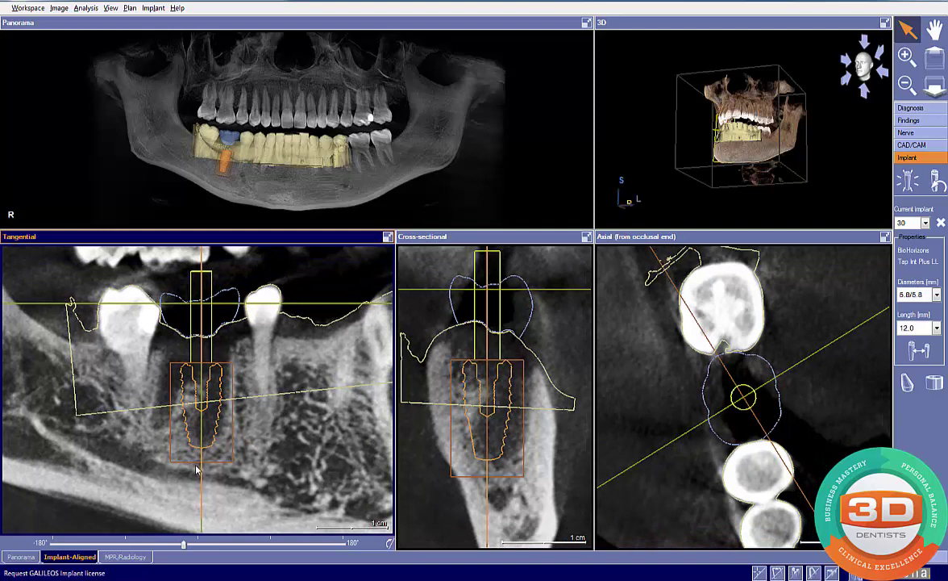
scroll(268, 436, down, 2)
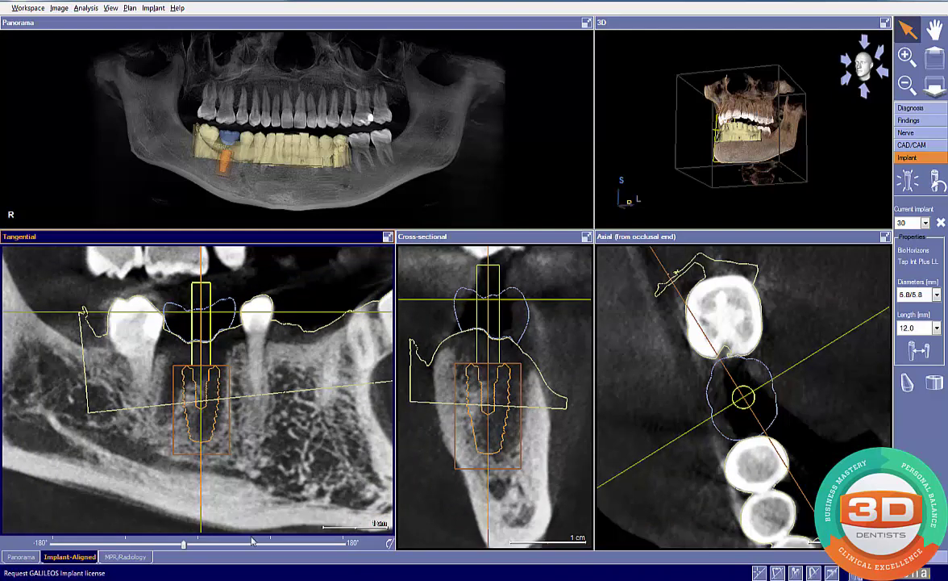
click(391, 542)
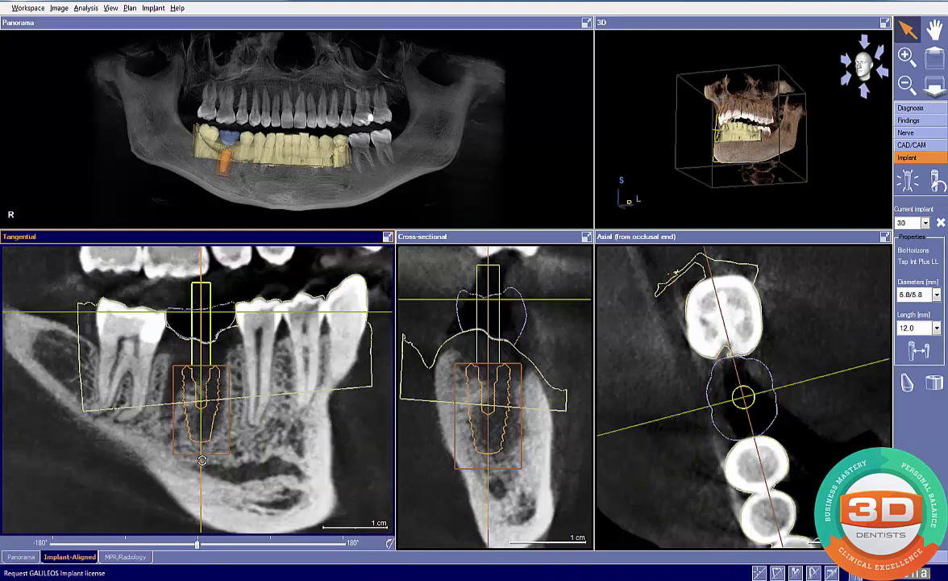
drag(201, 464, 192, 459)
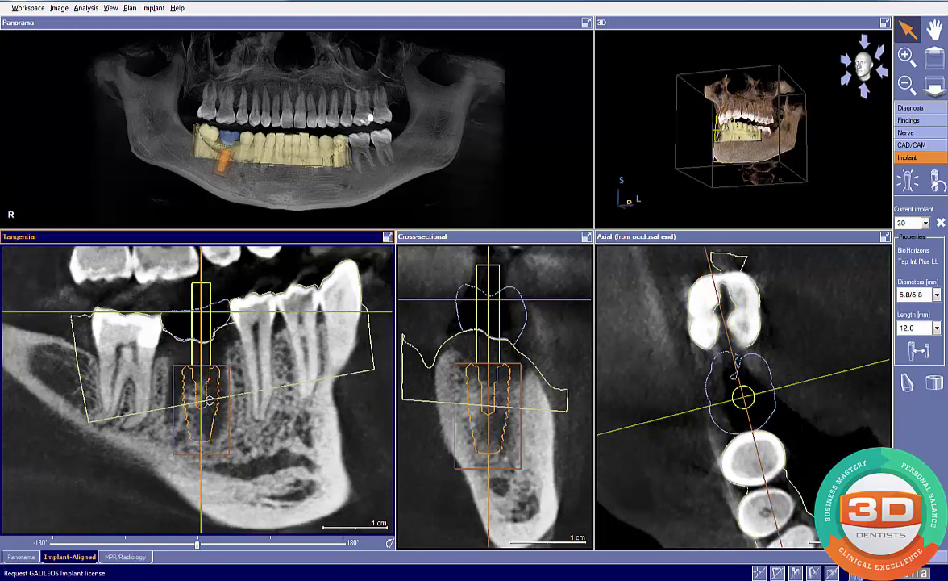
drag(193, 409, 190, 410)
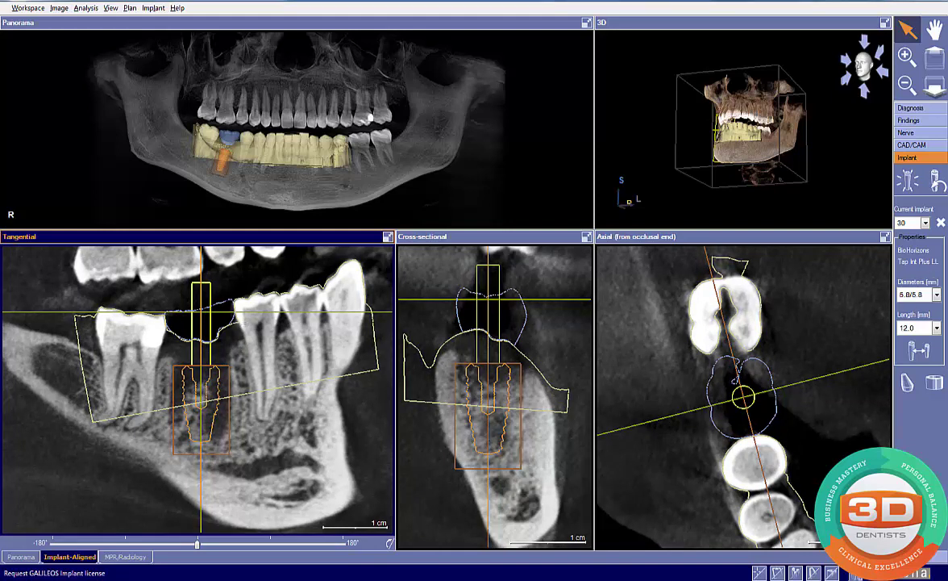
- Fine-tune the implant's tilt and shift it slightly forward between the neighbouring teeth in the tangential slice, and inspect the enlarged slice
drag(166, 296, 170, 356)
drag(230, 281, 241, 346)
drag(205, 485, 210, 482)
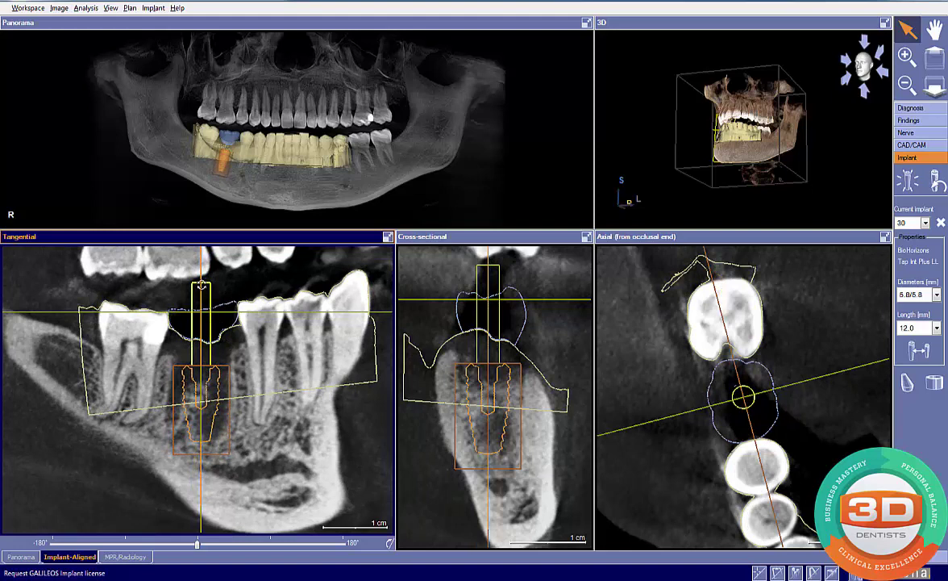
drag(208, 385, 210, 388)
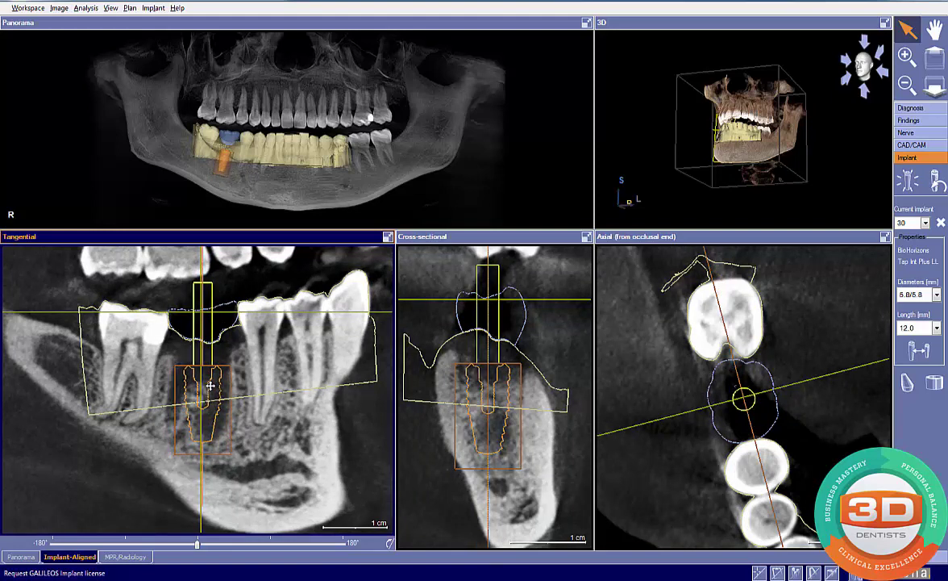
drag(202, 269, 205, 269)
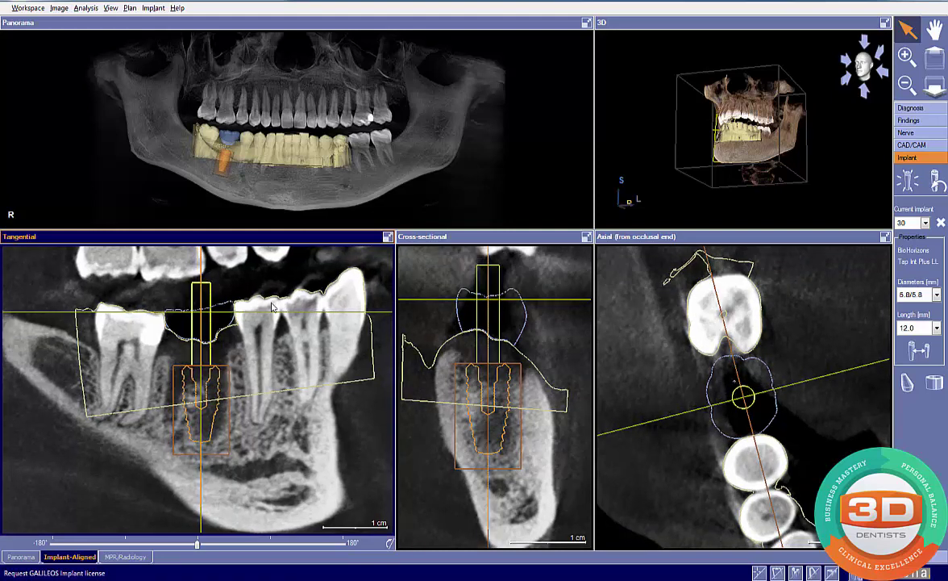
double_click(353, 235)
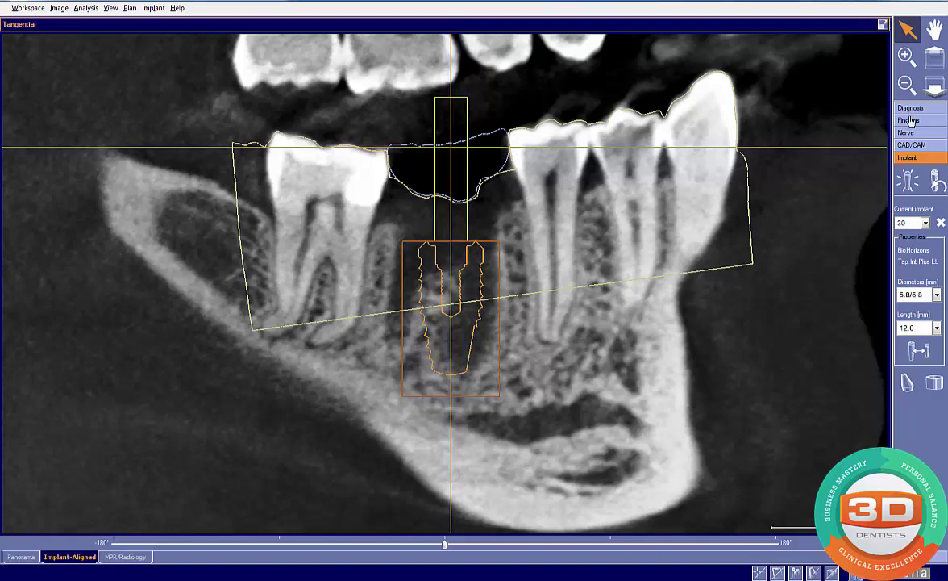
click(883, 26)
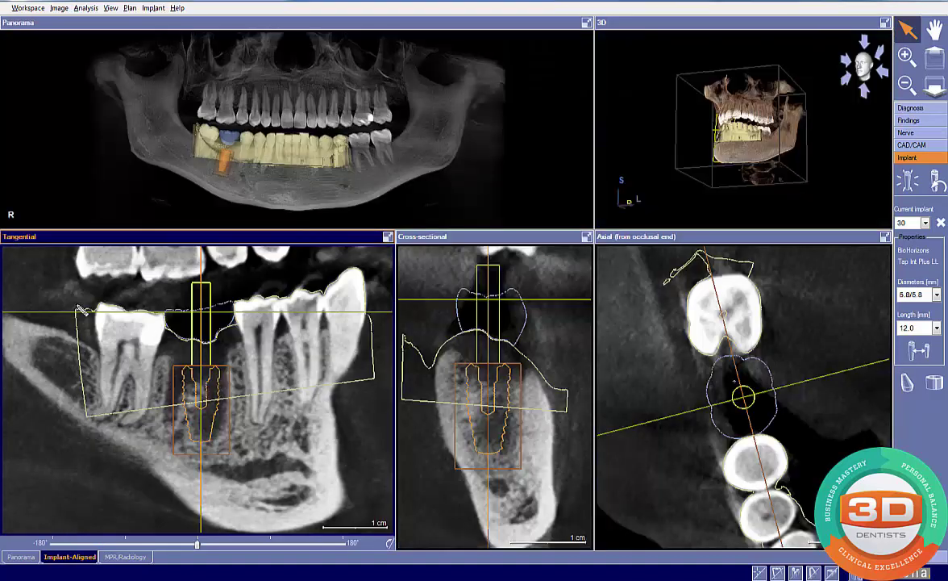
- Sketch temporary lines from the implant shoulder up to the crown in the tangential and cross-sectional slices, and clear them
drag(189, 367, 161, 315)
drag(216, 373, 238, 327)
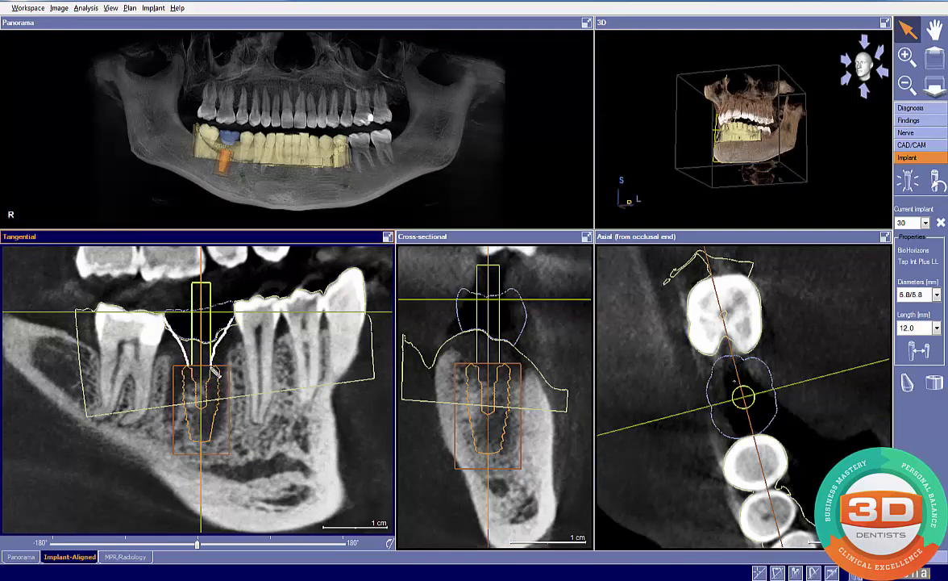
drag(212, 368, 234, 313)
drag(472, 367, 463, 328)
drag(504, 363, 517, 342)
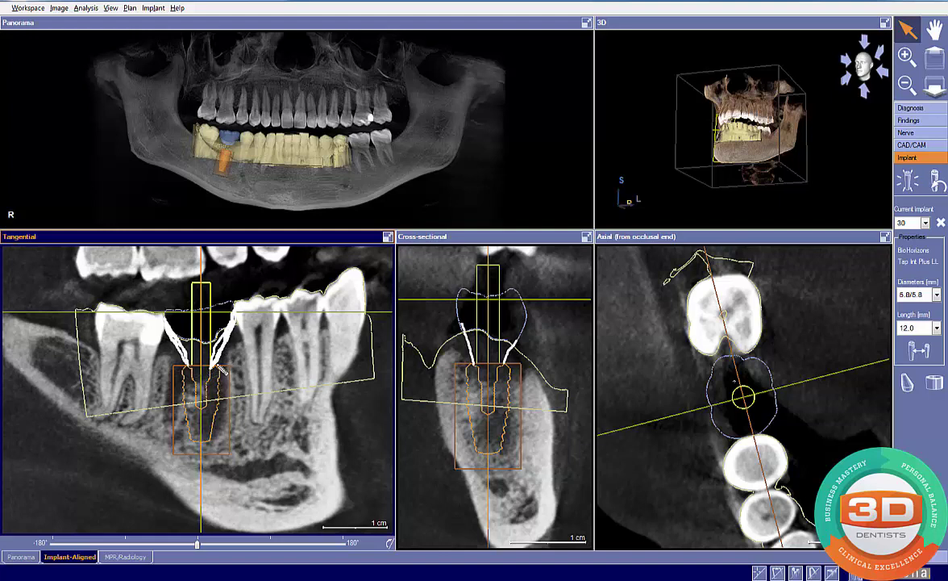
key(Escape)
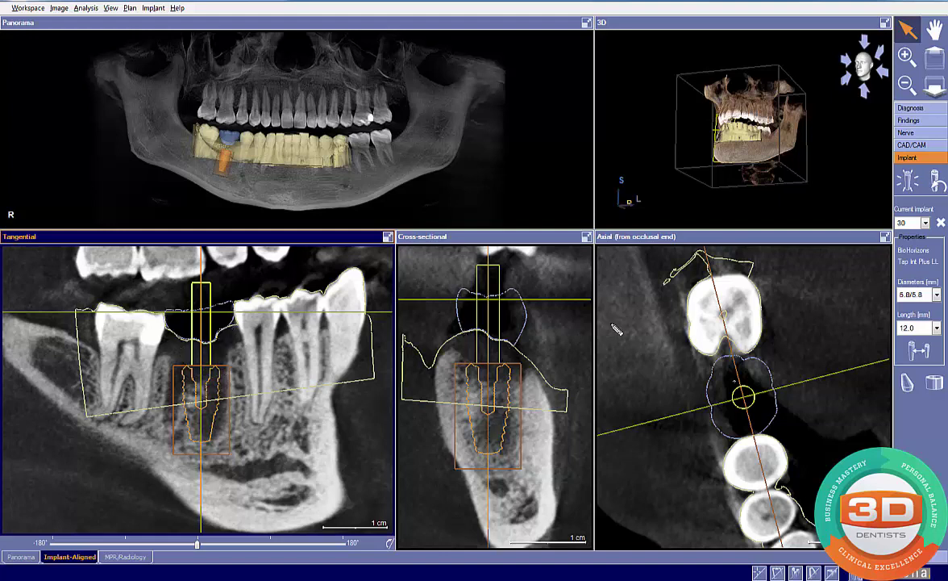
- Fine-adjust the implant's position in the cross-sectional slice and keep its BioHorizons 5.8/5.8, 12.0 mm configuration
click(482, 402)
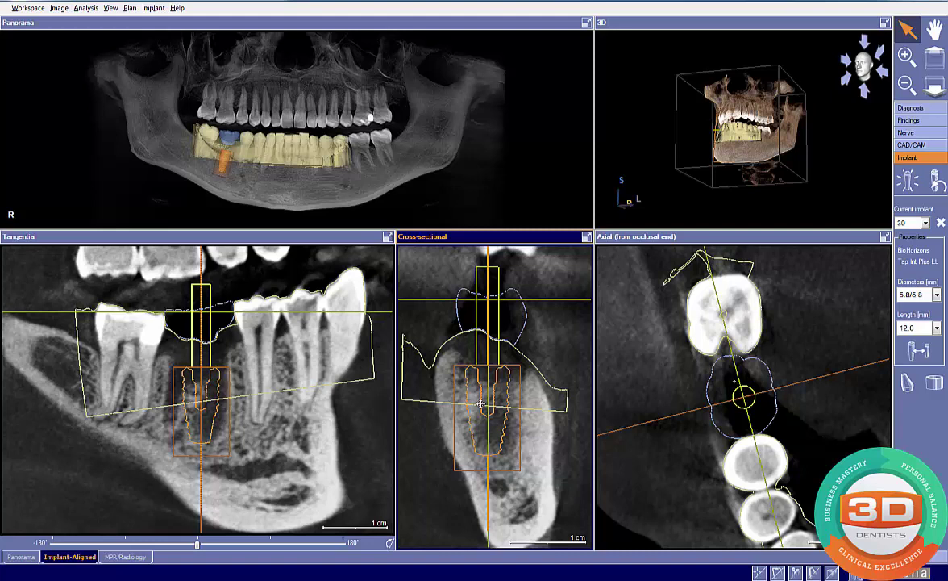
drag(480, 404, 481, 404)
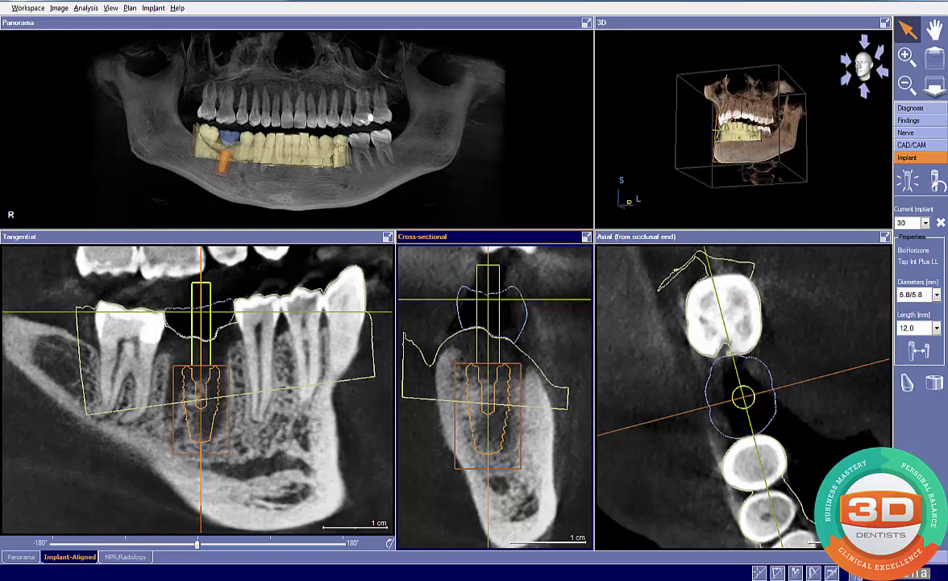
click(919, 350)
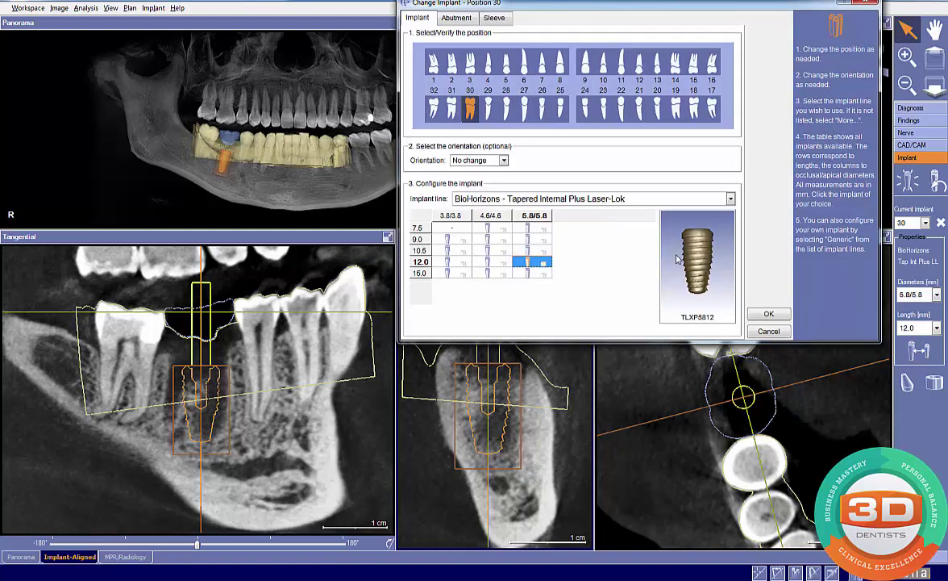
click(769, 314)
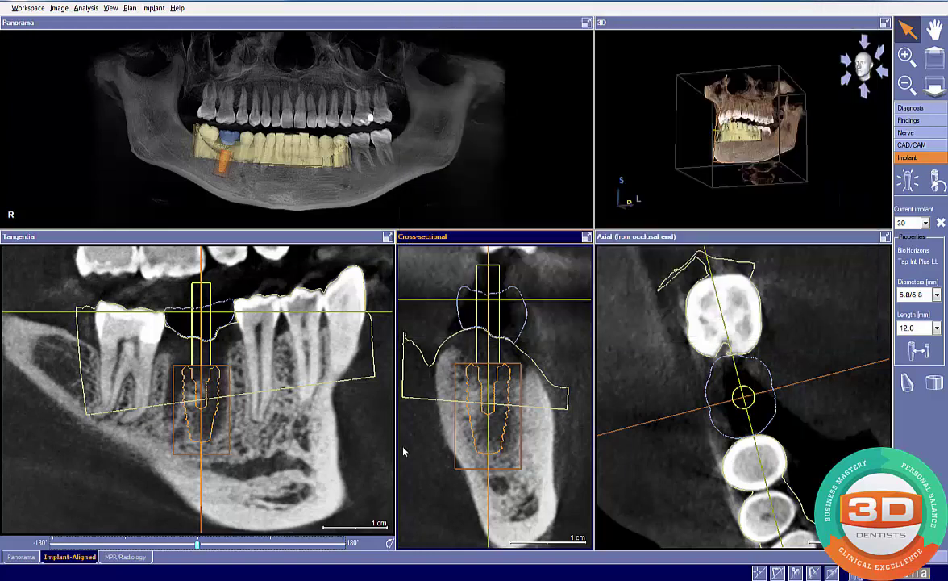
- Change the implant to Megagen - AnyRidge, compare the 5.0/5.0 diameter and apply 5.5/5.5 with a length of 11.5 mm
click(923, 355)
click(465, 199)
click(492, 210)
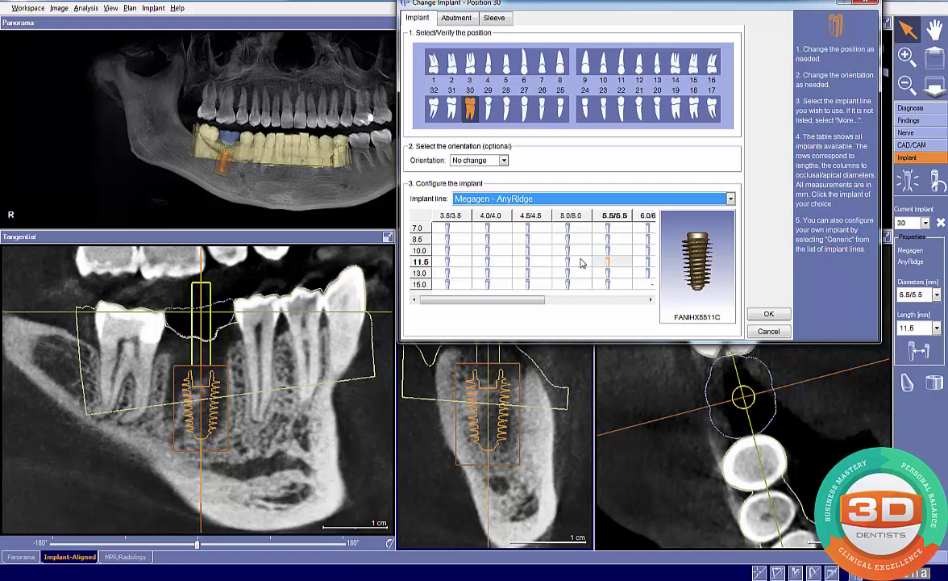
click(582, 262)
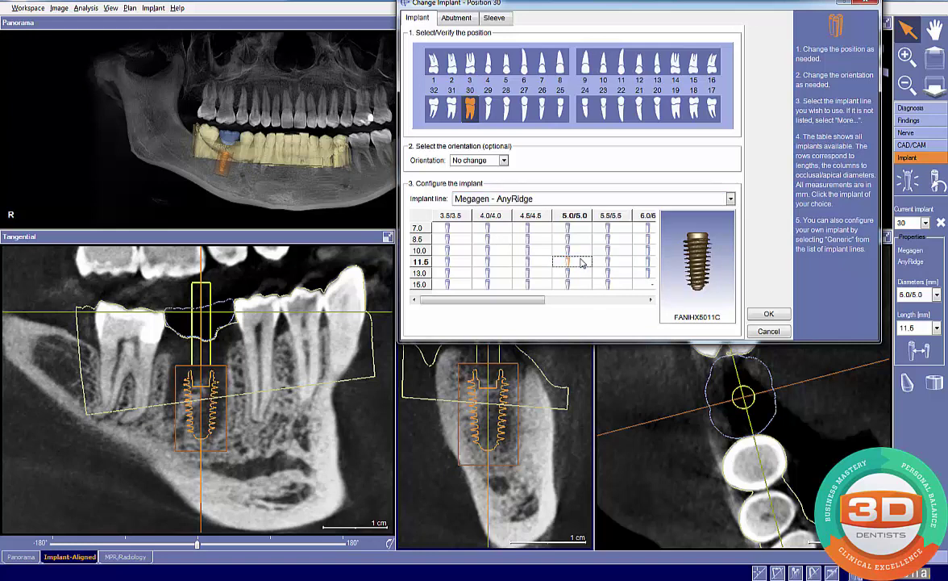
click(613, 263)
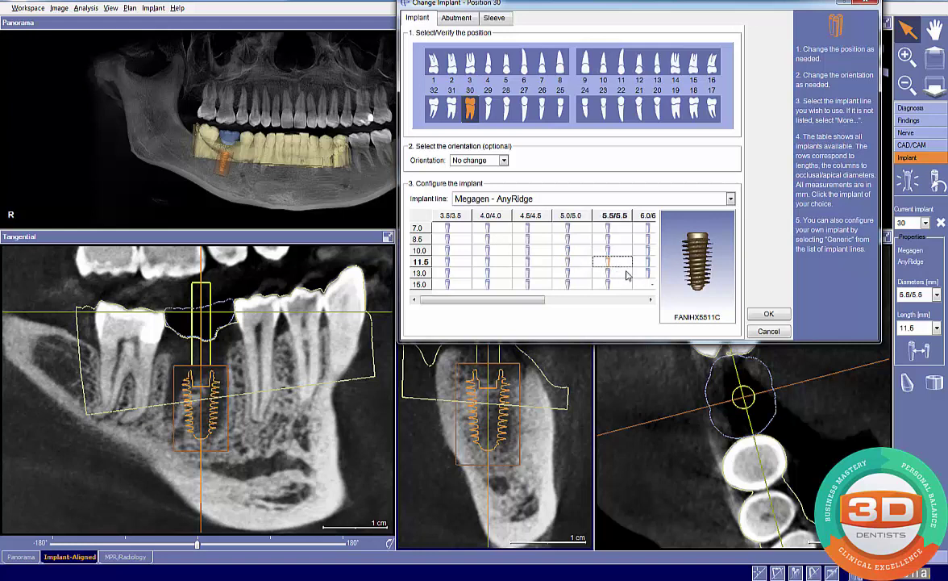
click(757, 312)
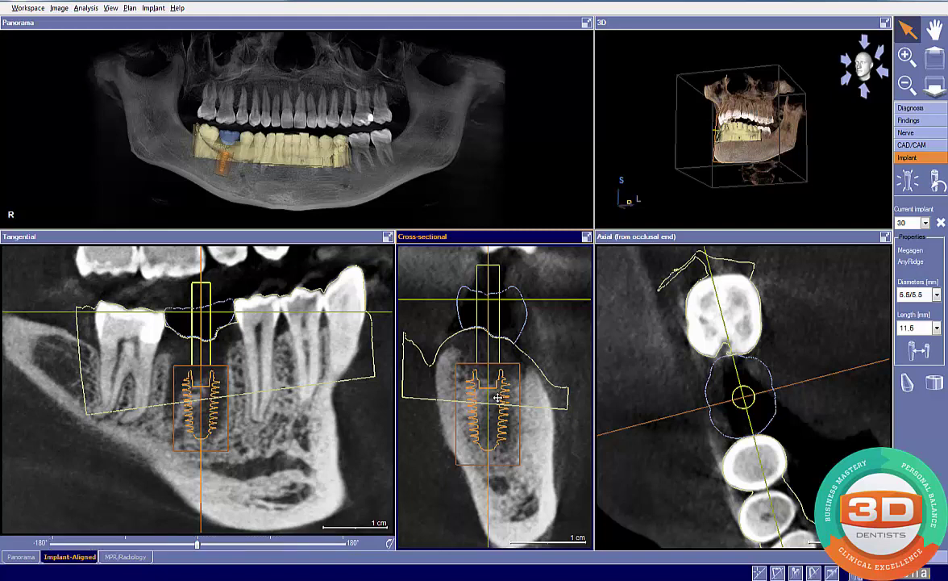
- Nudge the implant and tilt its tip slightly in the cross-sectional slice
drag(497, 396, 498, 394)
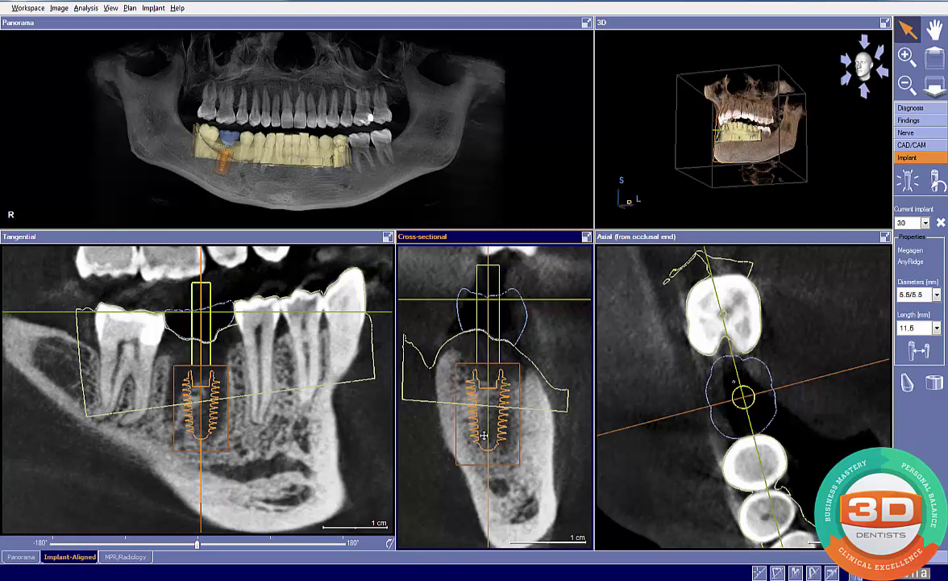
drag(488, 471, 486, 471)
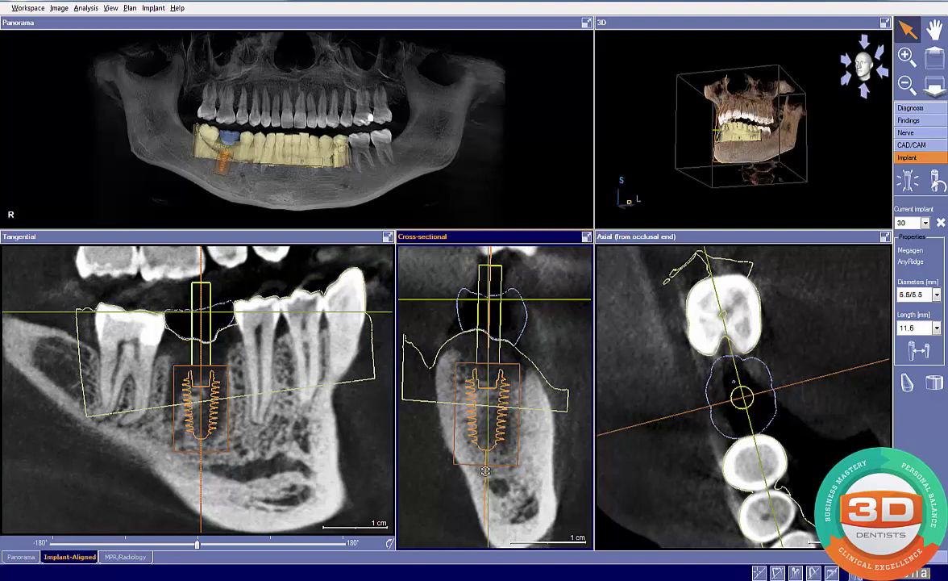
- Change the implant back to BioHorizons - Tapered Internal Plus Laser-Lok with diameter 5.8/5.8 and length 12.0 mm
click(925, 352)
click(538, 198)
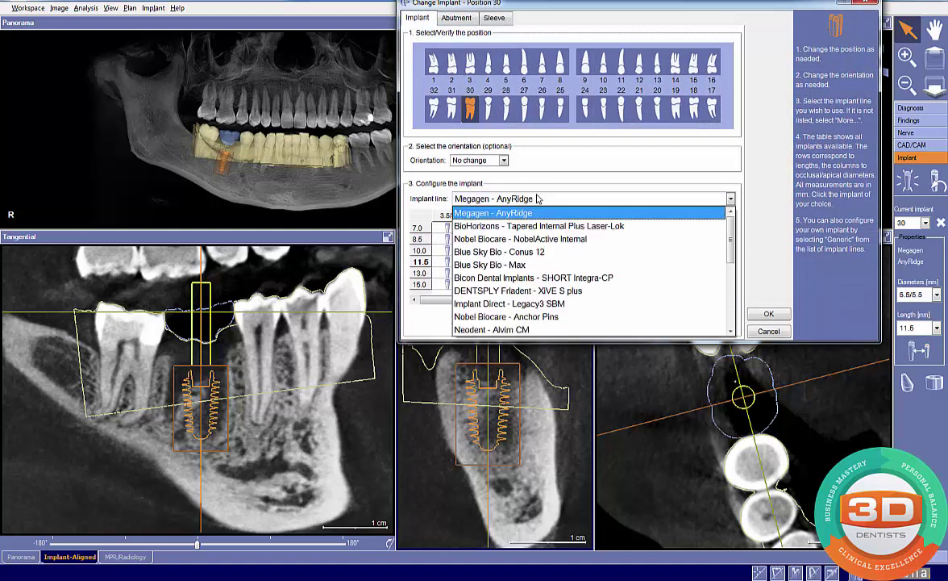
click(538, 225)
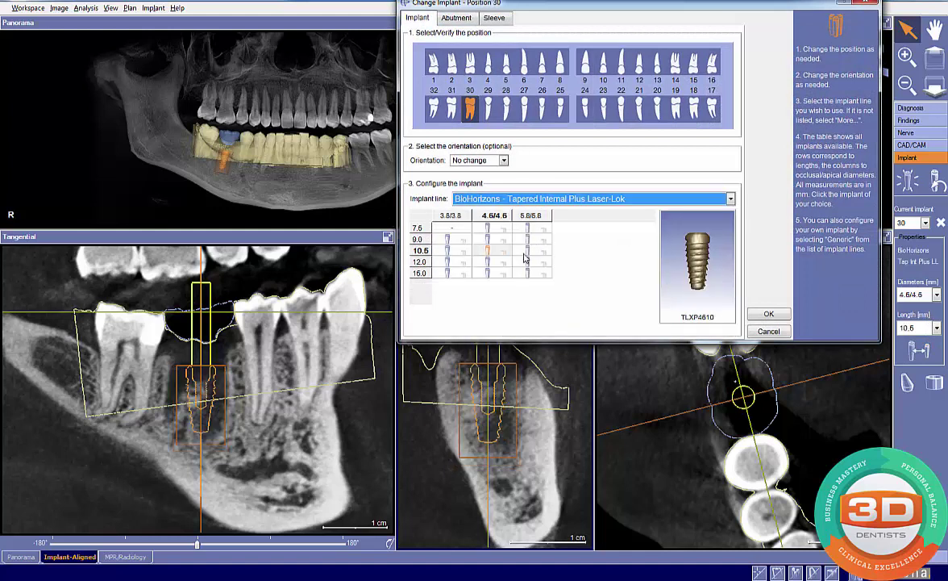
click(526, 250)
click(532, 262)
click(768, 315)
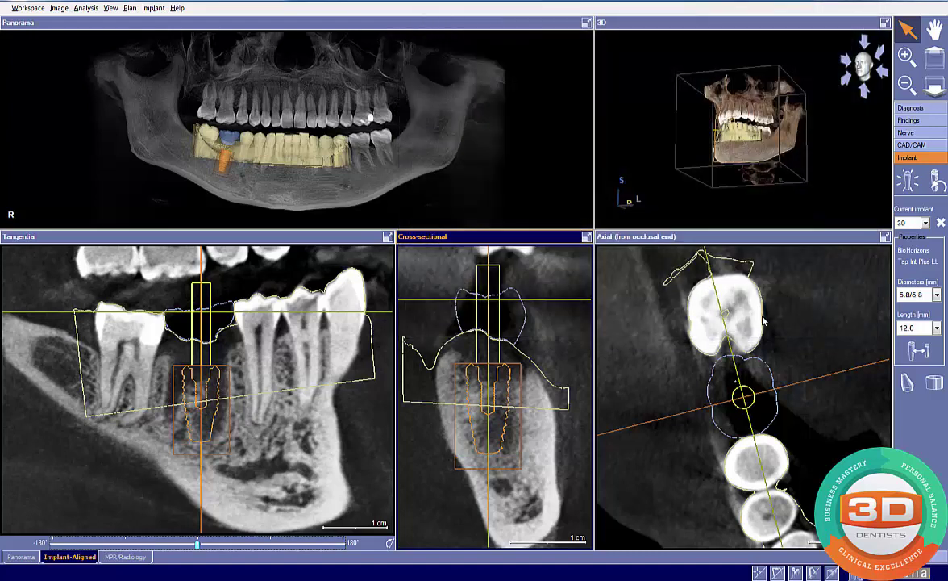